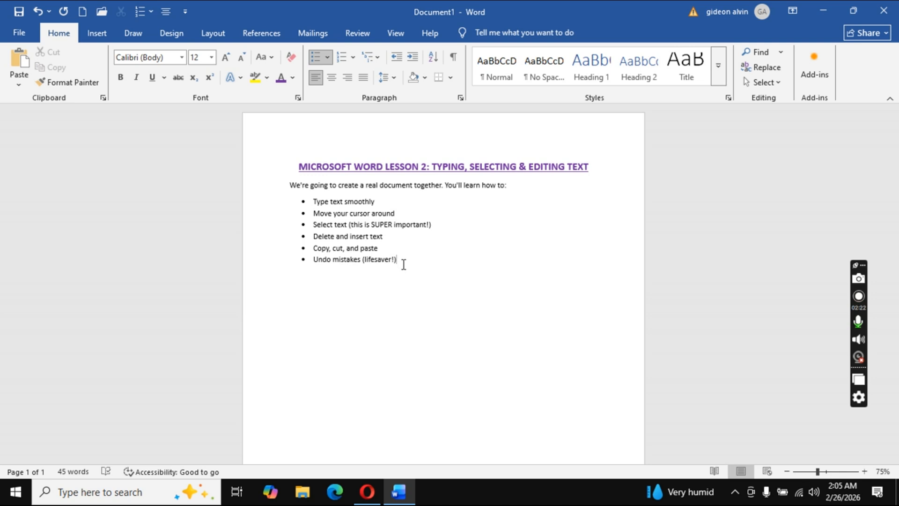
Step: Create a new blank document alongside the open lesson outline
{"action": "key", "text": "ctrl+n"}
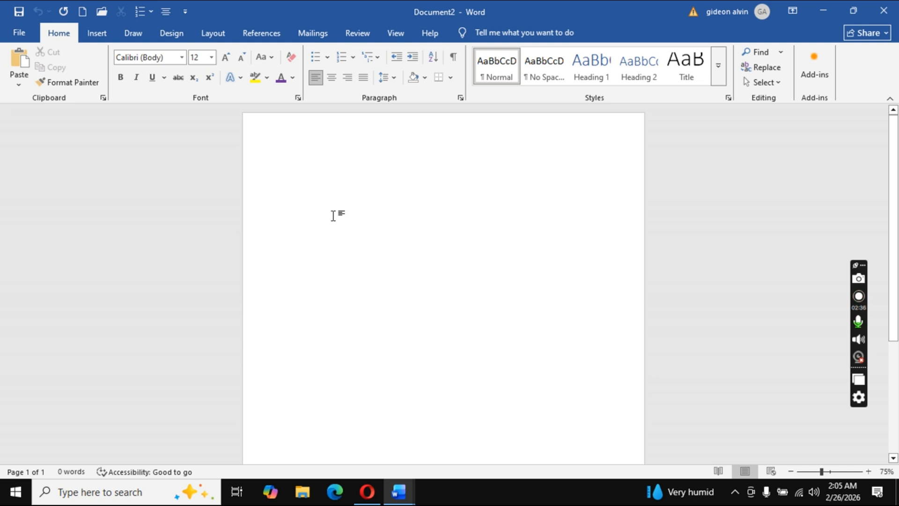
Step: Write "Ctrl + n" on the blank page as an example, and erase the whole line again
{"action": "type", "text": "ctrl"}
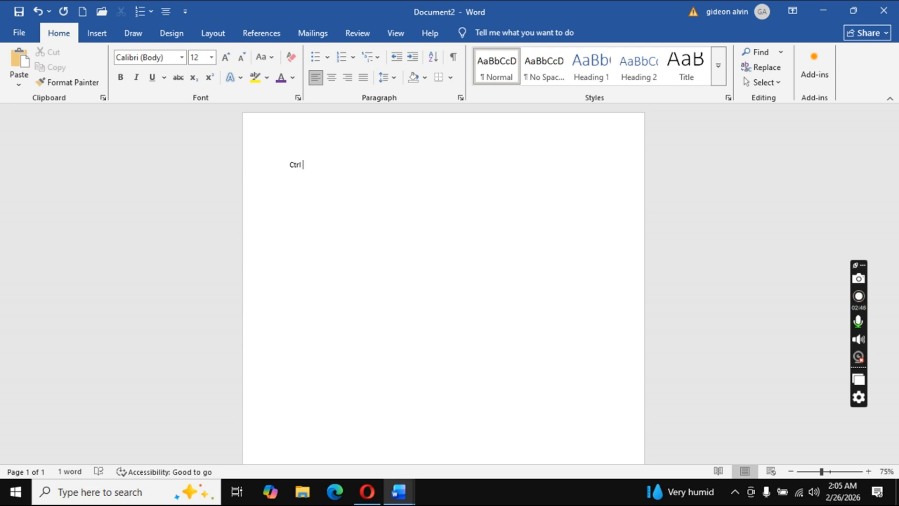
{"action": "type", "text": "="}
{"action": "key", "text": "BackSpace"}
{"action": "type", "text": "+ n"}
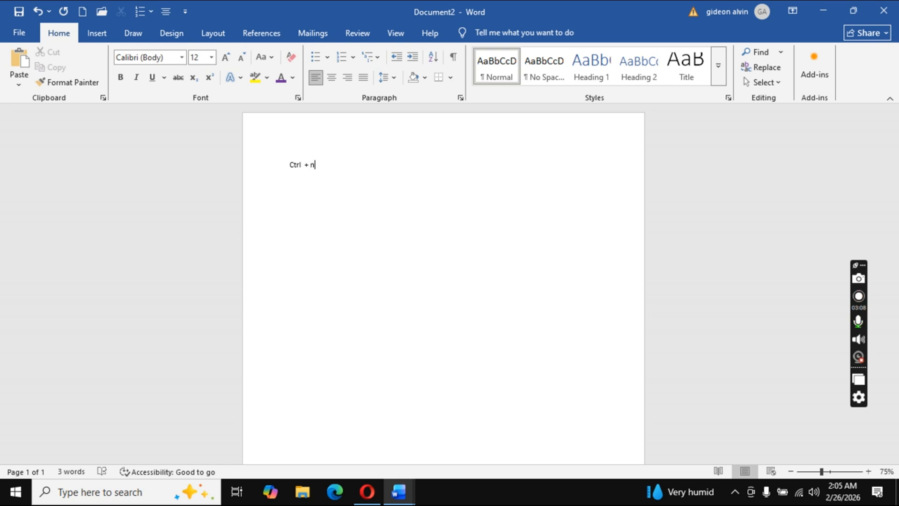
{"action": "key", "text": "BackSpace"}
{"action": "key", "text": "BackSpace"}
{"action": "key", "text": "BackSpace"}
{"action": "key", "text": "BackSpace"}
{"action": "key", "text": "BackSpace"}
{"action": "key", "text": "BackSpace"}
{"action": "key", "text": "BackSpace"}
{"action": "key", "text": "BackSpace"}
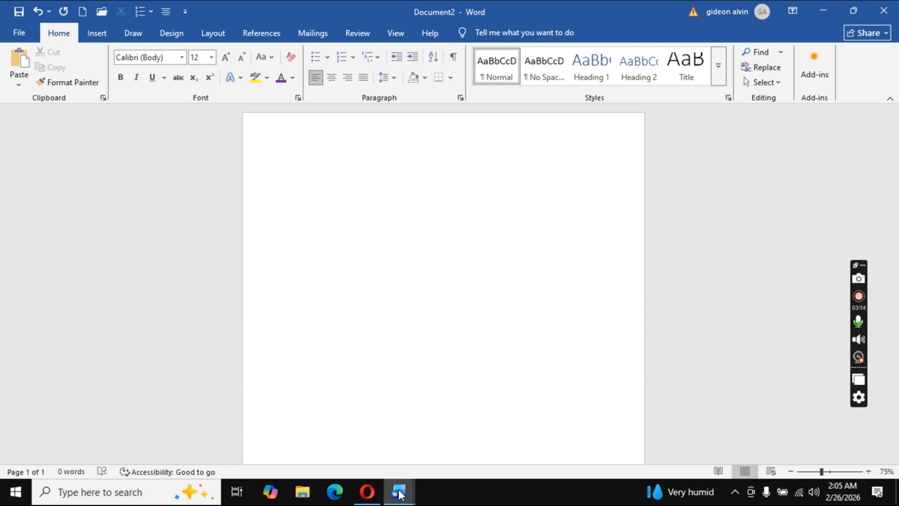
Step: Preview the open documents, return to Document2, and write "I am going to school" on the first line
{"action": "mouse_move", "coordinate": [399, 492]}
{"action": "mouse_move", "coordinate": [365, 453]}
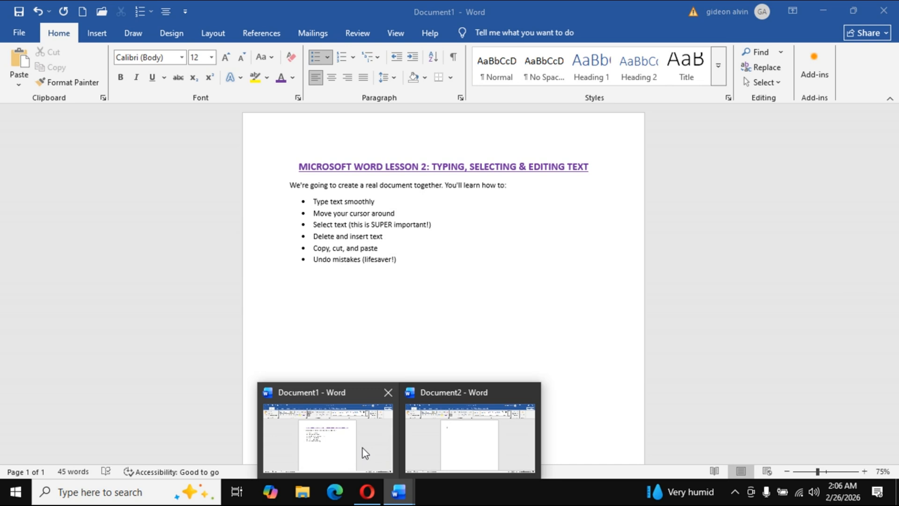
{"action": "left_click", "coordinate": [437, 434]}
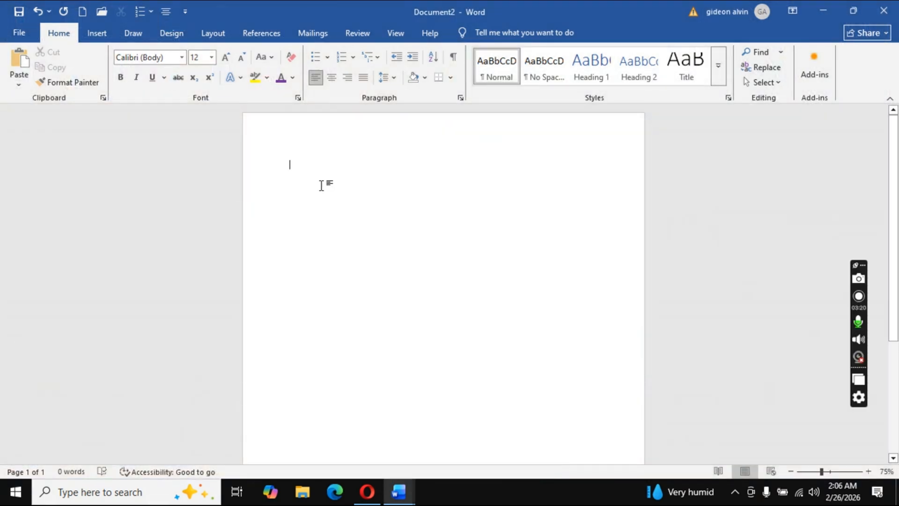
{"action": "type", "text": "i"}
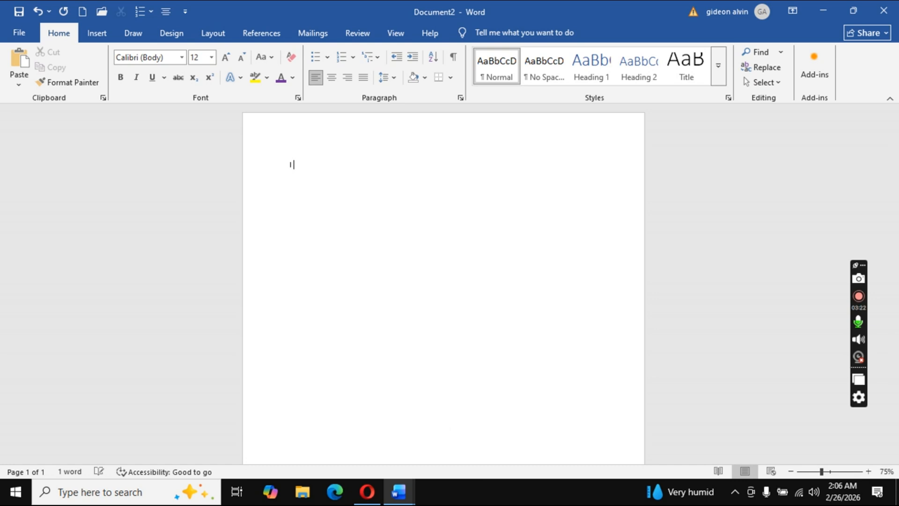
{"action": "type", "text": " am "}
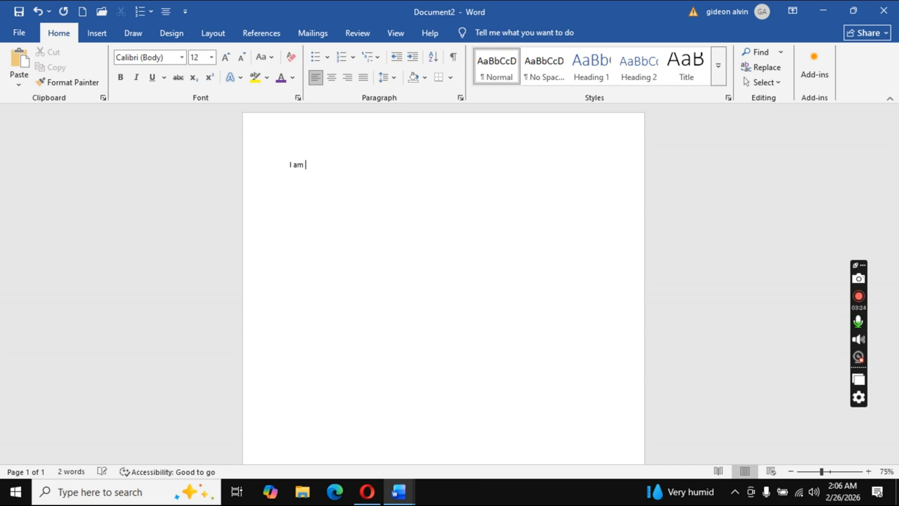
{"action": "type", "text": "going to school"}
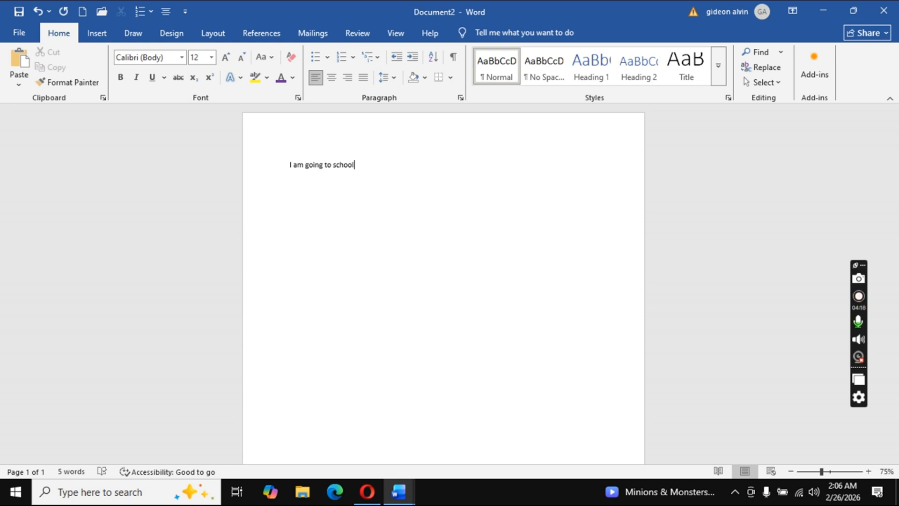
Step: Write "Mavis beacon" two lines below the sentence, and erase it together with the blank lines
{"action": "type", "text": "mavis bea"}
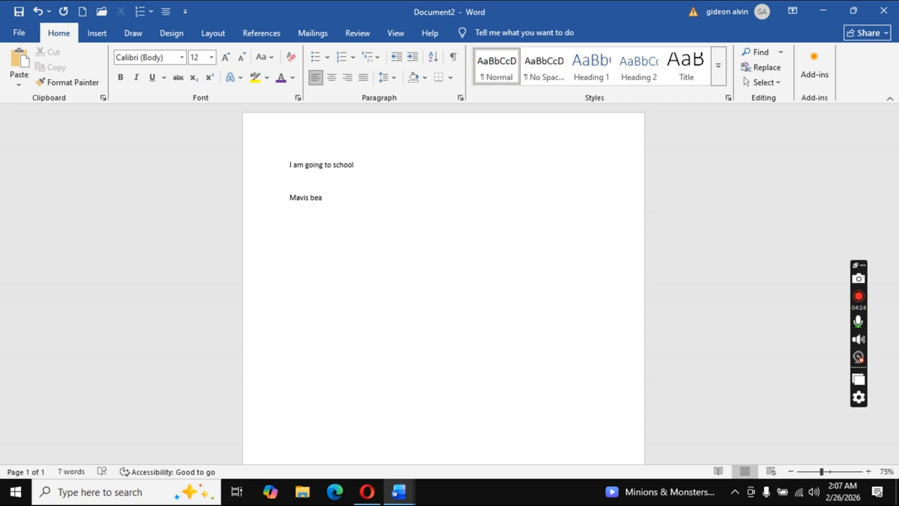
{"action": "type", "text": "con"}
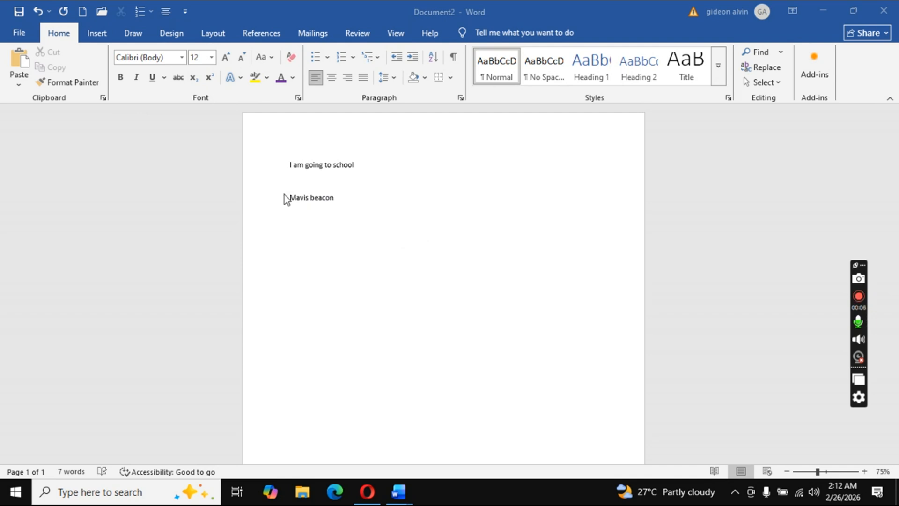
{"action": "left_click", "coordinate": [336, 199]}
{"action": "key", "text": "BackSpace"}
{"action": "key", "text": "BackSpace"}
{"action": "key", "text": "BackSpace"}
{"action": "key", "text": "BackSpace"}
{"action": "key", "text": "BackSpace"}
{"action": "key", "text": "BackSpace"}
{"action": "key", "text": "BackSpace"}
{"action": "key", "text": "BackSpace"}
{"action": "key", "text": "BackSpace"}
{"action": "key", "text": "BackSpace"}
{"action": "key", "text": "BackSpace"}
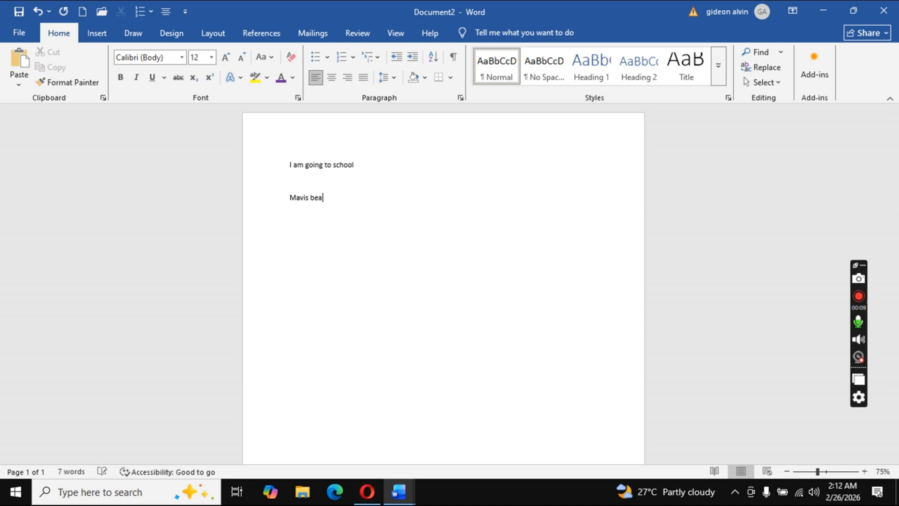
{"action": "key", "text": "BackSpace"}
{"action": "key", "text": "BackSpace"}
{"action": "key", "text": "BackSpace"}
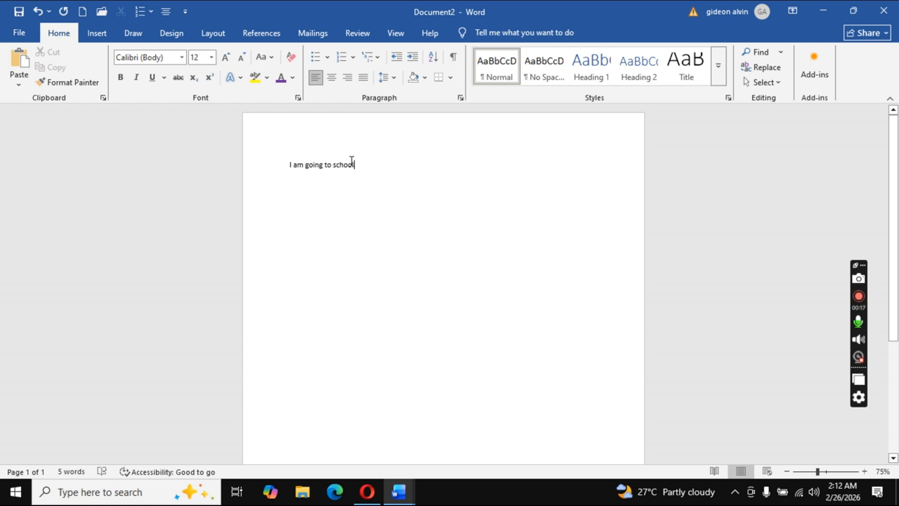
Step: End the sentence with a period, add "I am coming home." after it, and start a new line
{"action": "type", "text": "."}
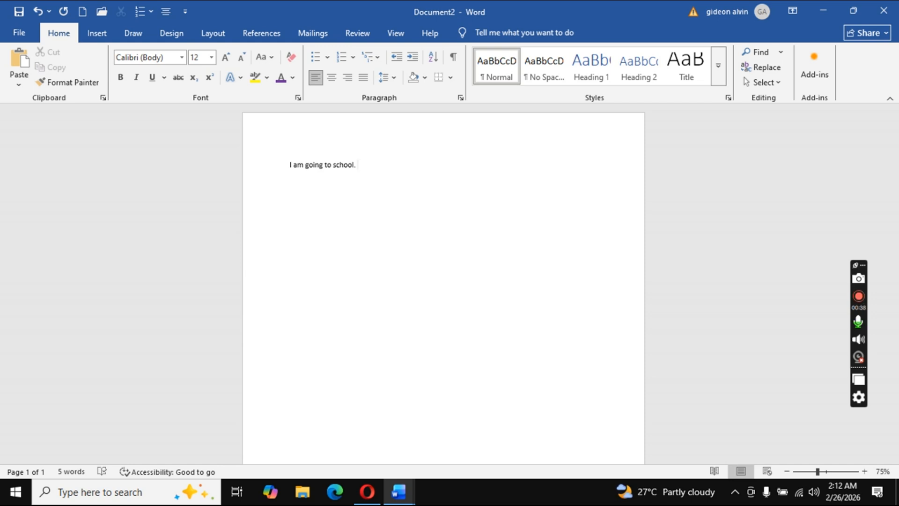
{"action": "type", "text": "I am coming home."}
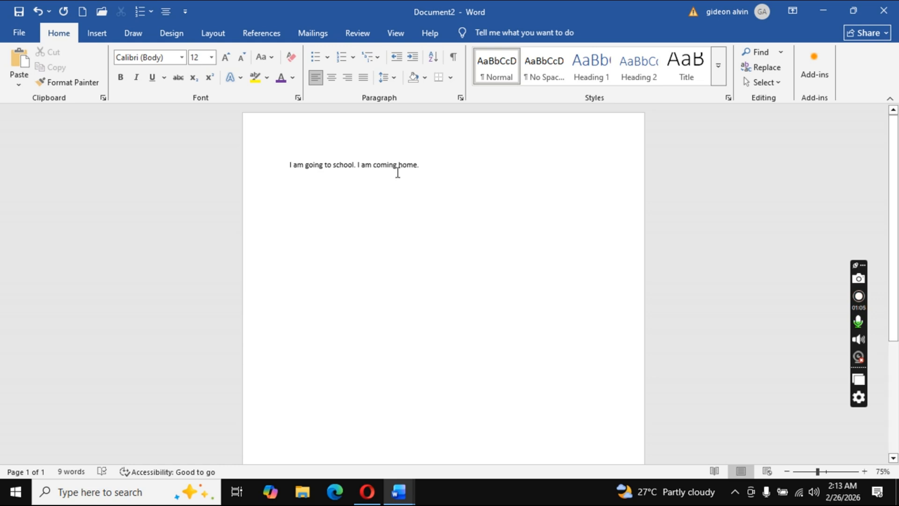
Step: Switch to the lesson outline in Document1, and minimize both document windows to reach the desktop
{"action": "mouse_move", "coordinate": [401, 501]}
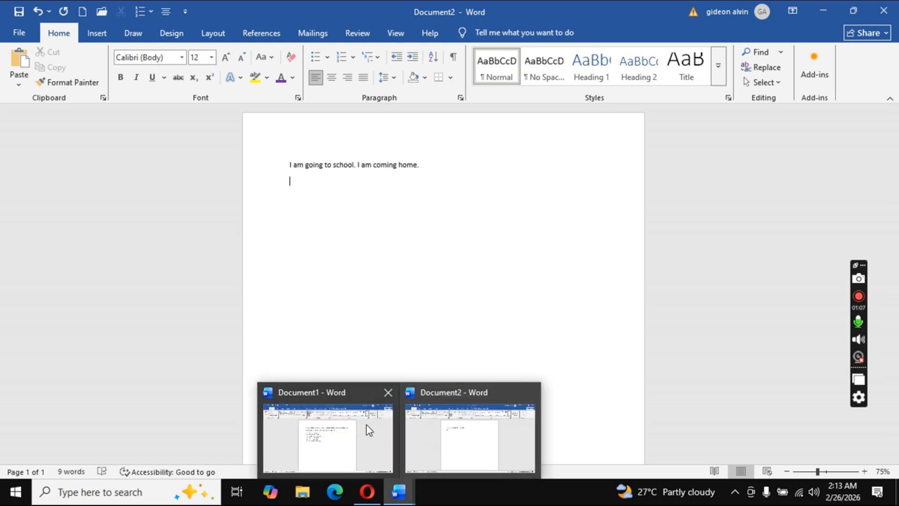
{"action": "left_click", "coordinate": [356, 427]}
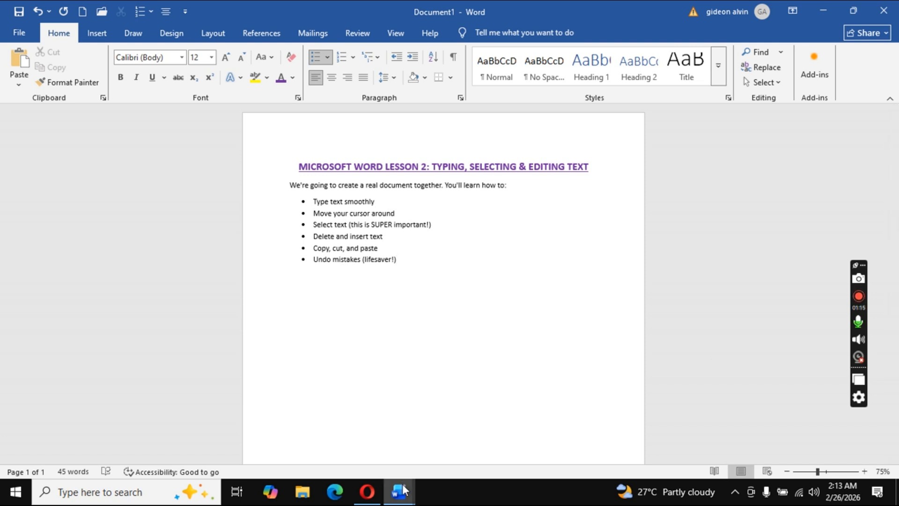
{"action": "mouse_move", "coordinate": [403, 489]}
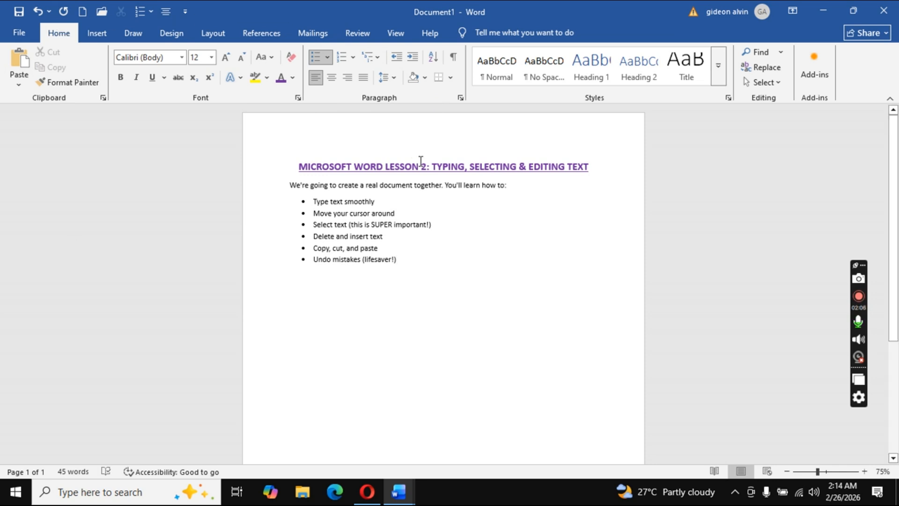
{"action": "left_click", "coordinate": [817, 12]}
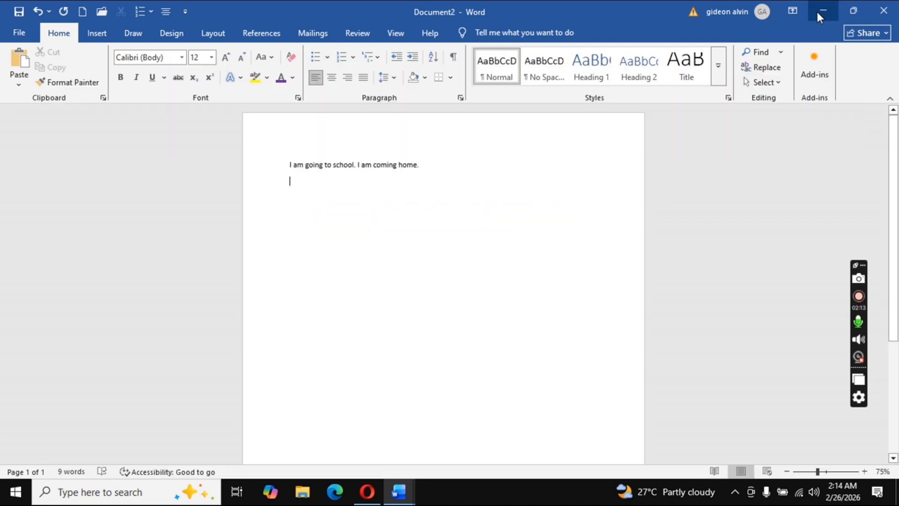
{"action": "left_click", "coordinate": [815, 7]}
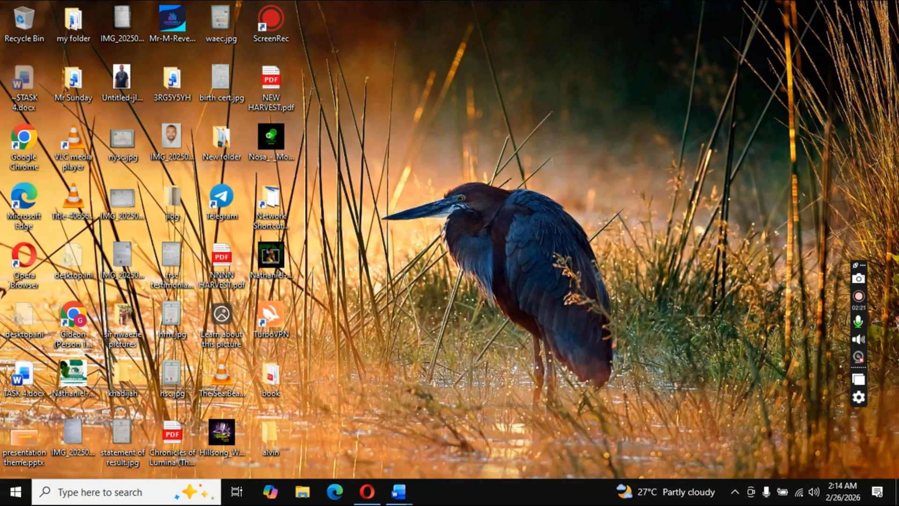
Step: Restore Document1, and alternate several times between Document1 and Document2, ending in Document2
{"action": "mouse_move", "coordinate": [407, 496]}
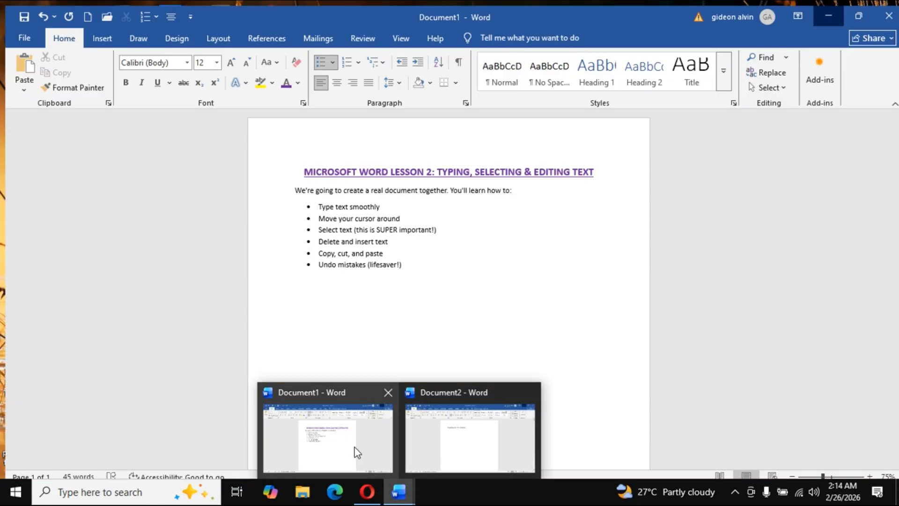
{"action": "left_click", "coordinate": [356, 450]}
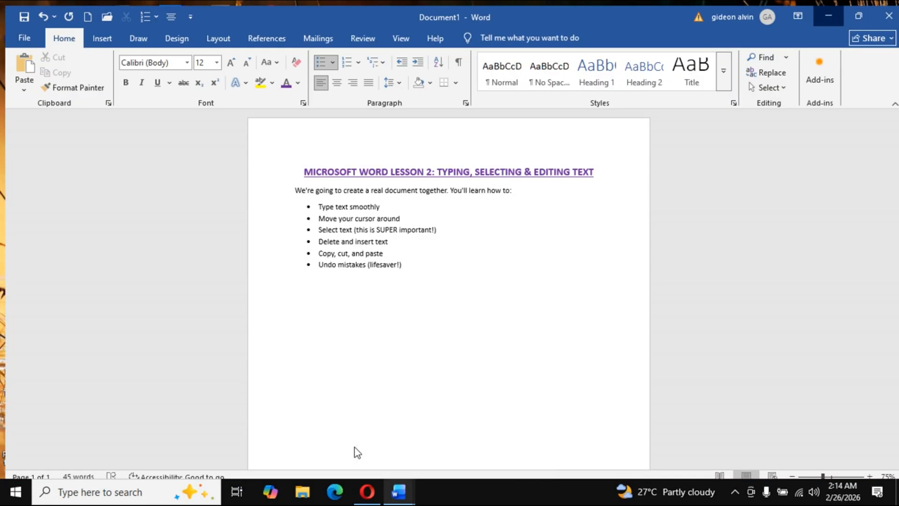
{"action": "mouse_move", "coordinate": [395, 494]}
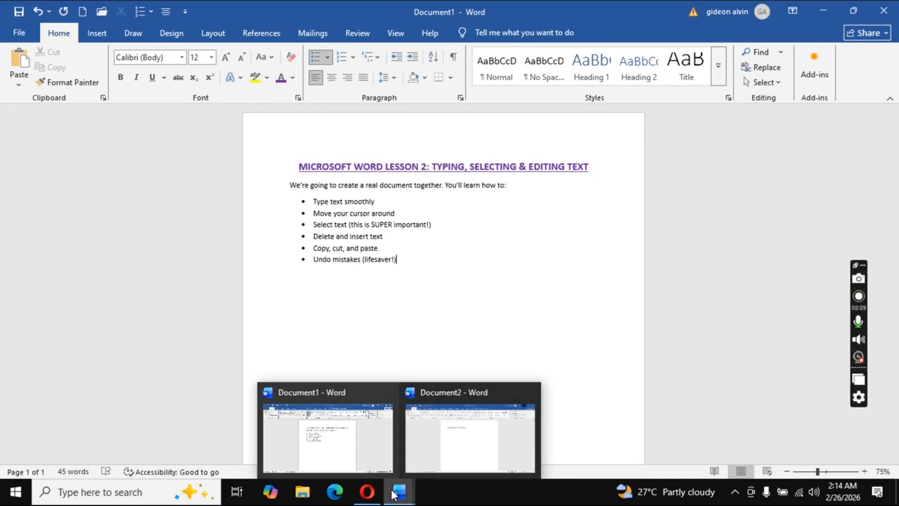
{"action": "left_click", "coordinate": [446, 434]}
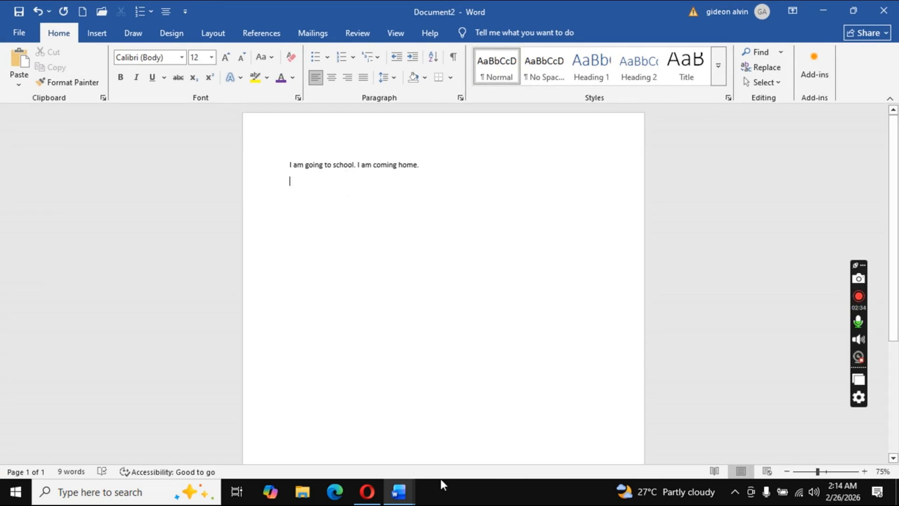
{"action": "mouse_move", "coordinate": [399, 491]}
{"action": "left_click", "coordinate": [367, 454]}
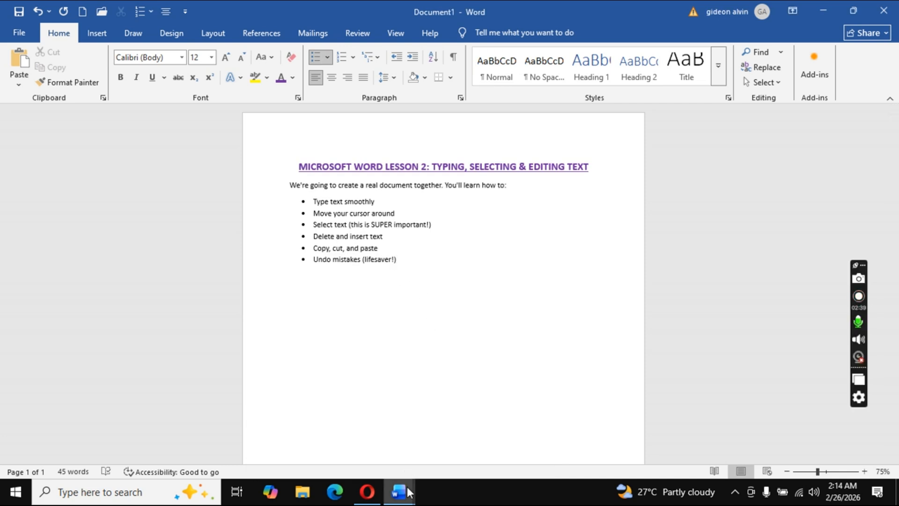
{"action": "mouse_move", "coordinate": [408, 491]}
{"action": "left_click", "coordinate": [457, 443]}
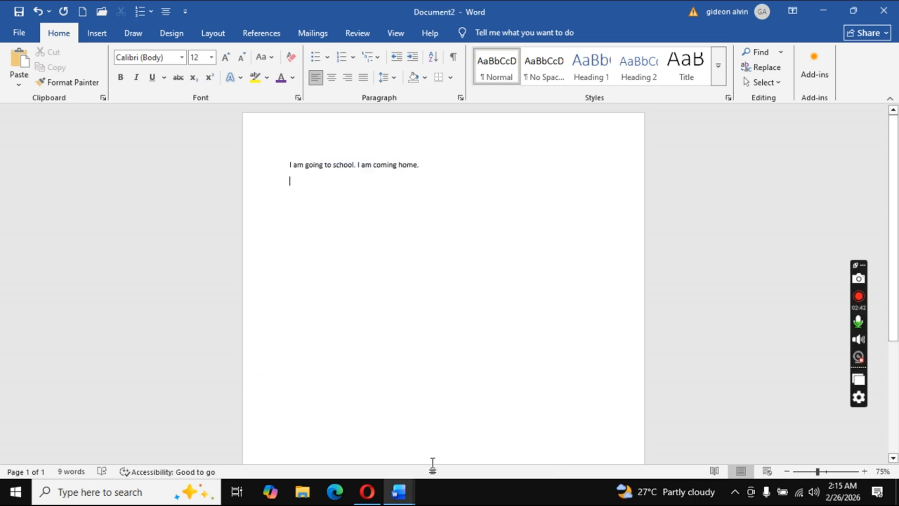
{"action": "mouse_move", "coordinate": [345, 448]}
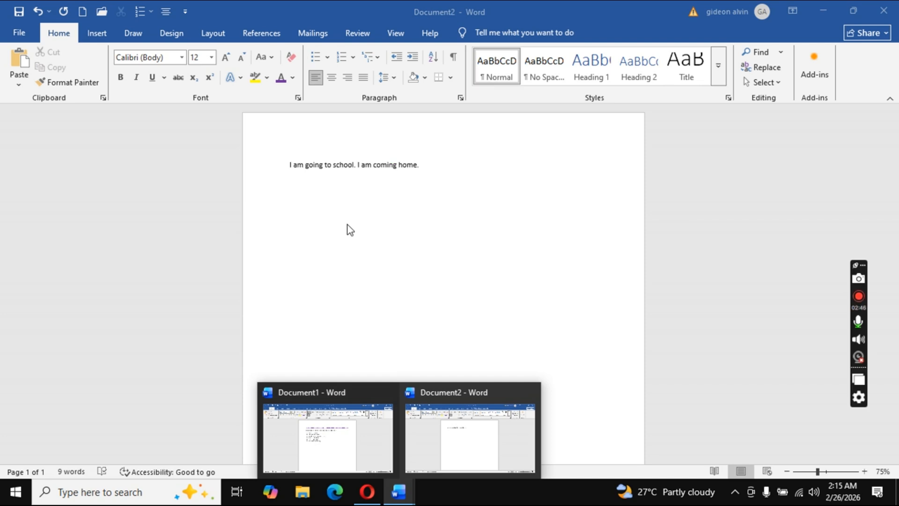
{"action": "left_click", "coordinate": [355, 438]}
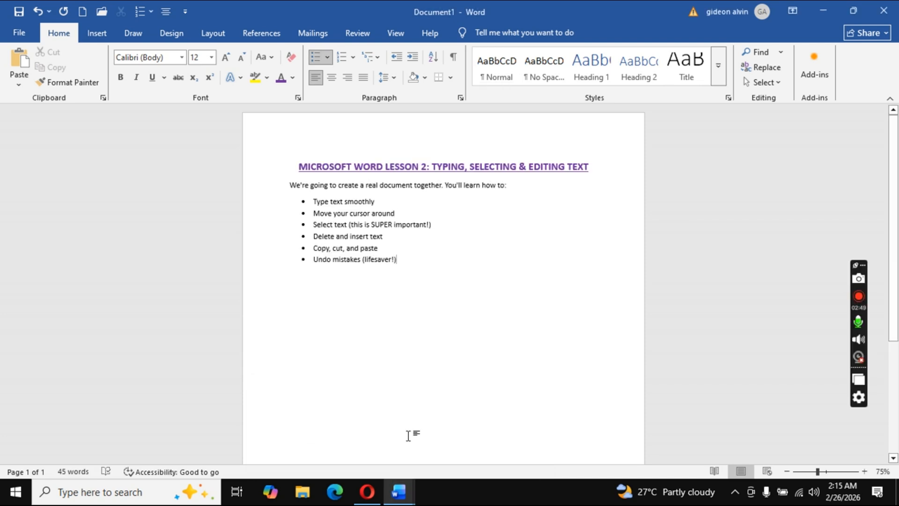
{"action": "mouse_move", "coordinate": [407, 488]}
{"action": "left_click", "coordinate": [460, 426]}
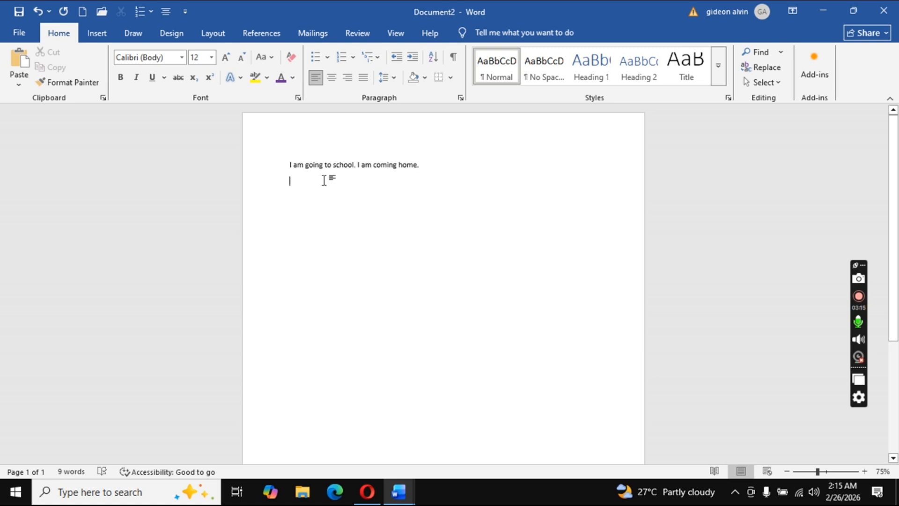
Step: Place the insertion point before "coming" in the typed line, and switch to the lesson outline in Document1
{"action": "left_click", "coordinate": [372, 164]}
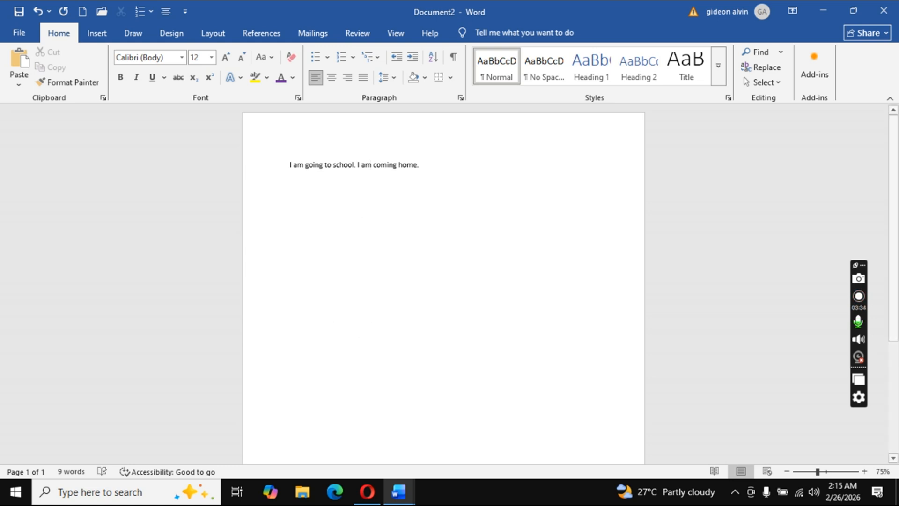
{"action": "mouse_move", "coordinate": [403, 495]}
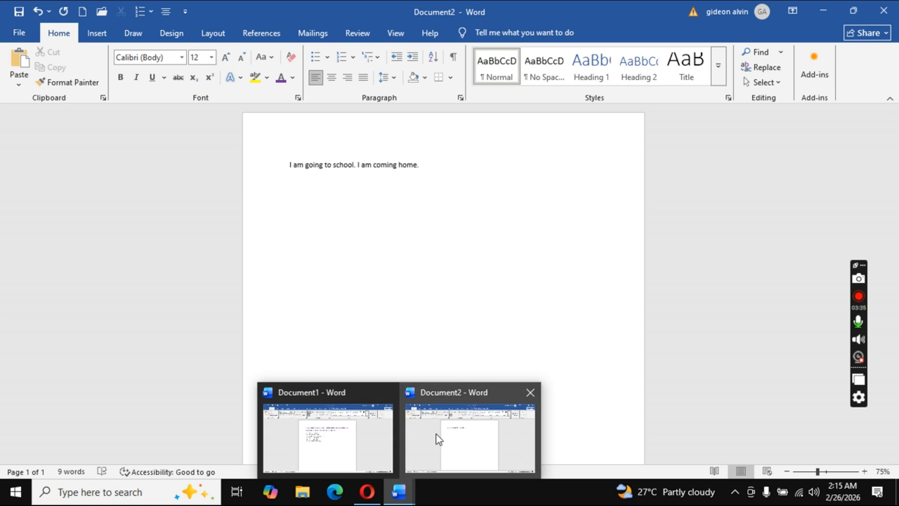
{"action": "left_click", "coordinate": [350, 447]}
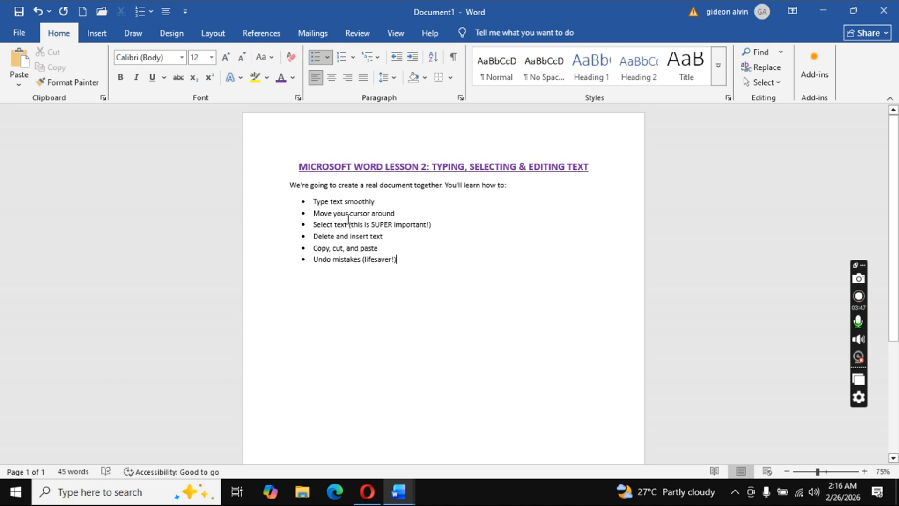
Step: Return to Document2 and select the words "am going" in the first sentence
{"action": "mouse_move", "coordinate": [398, 492]}
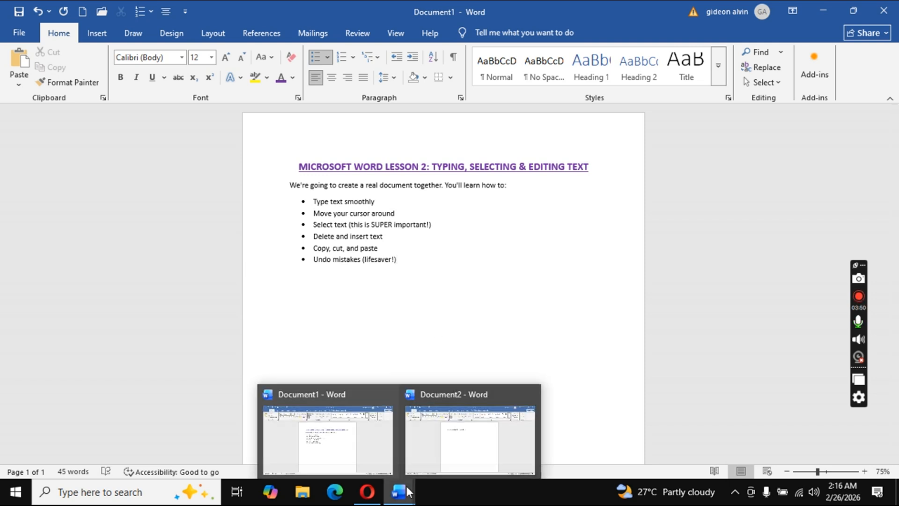
{"action": "left_click", "coordinate": [463, 450]}
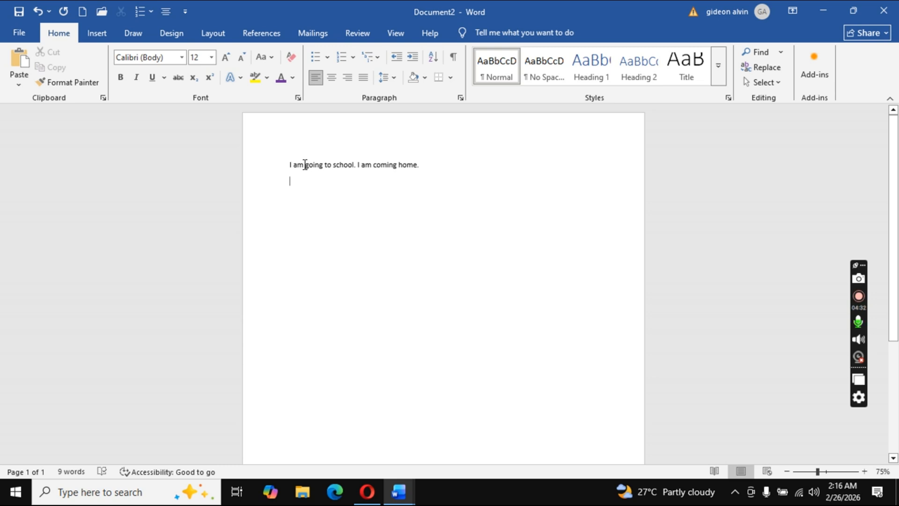
{"action": "left_click_drag", "start_coordinate": [304, 165], "coordinate": [320, 167]}
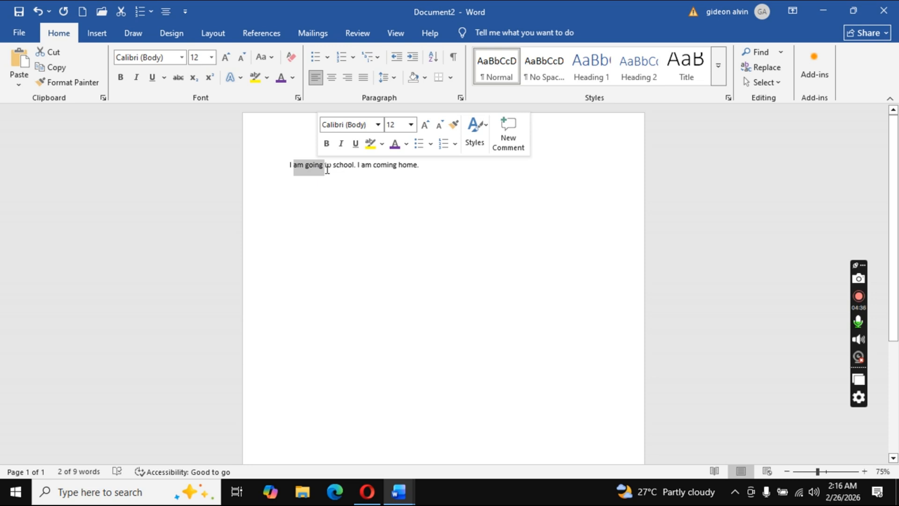
Step: Select the word "going" in the first sentence, and clear the selection by placing the insertion point before "to"
{"action": "left_click", "coordinate": [328, 168]}
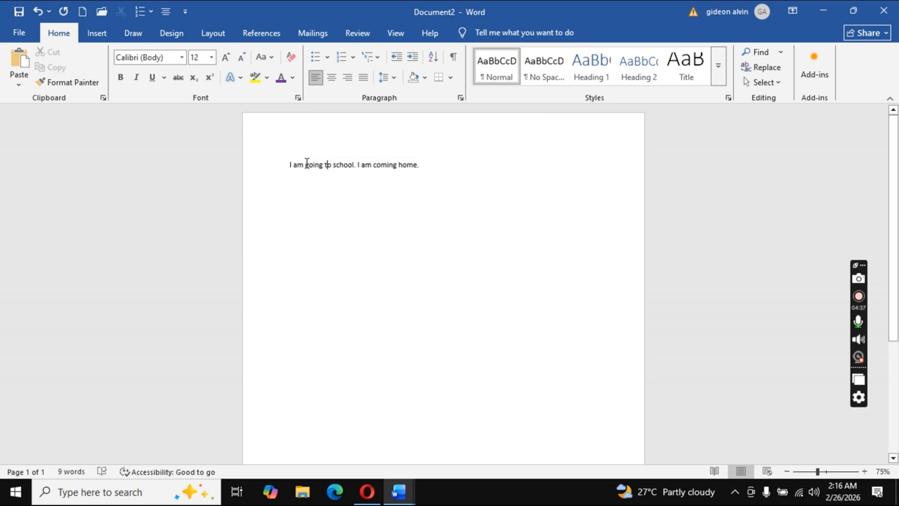
{"action": "left_click_drag", "start_coordinate": [306, 165], "coordinate": [322, 164]}
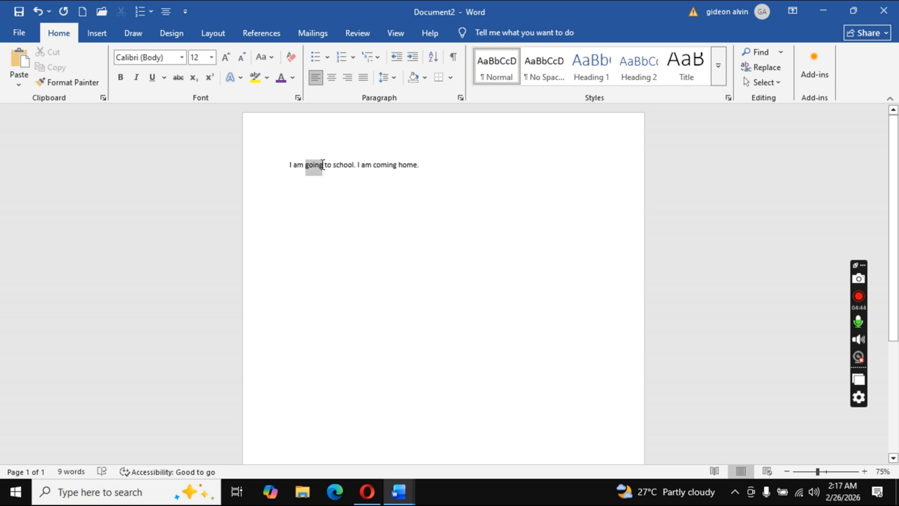
{"action": "left_click_drag", "start_coordinate": [323, 165], "coordinate": [322, 164]}
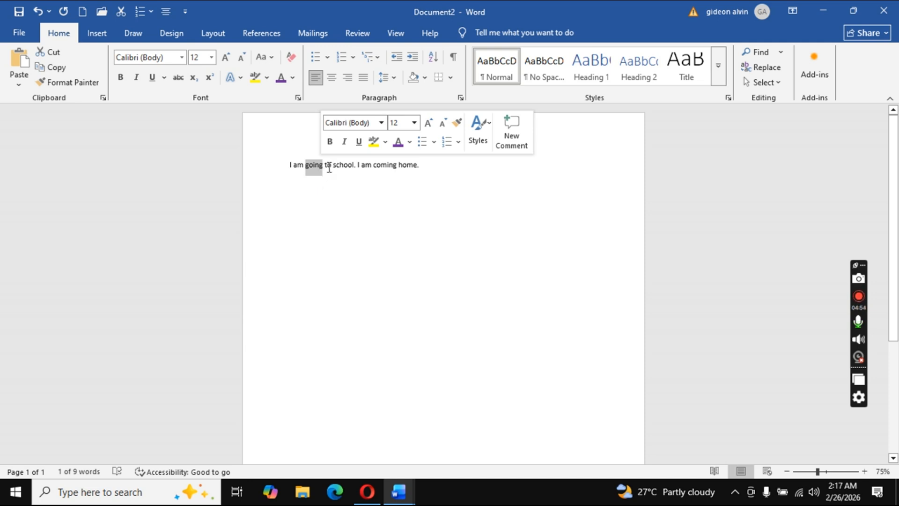
{"action": "left_click", "coordinate": [326, 166]}
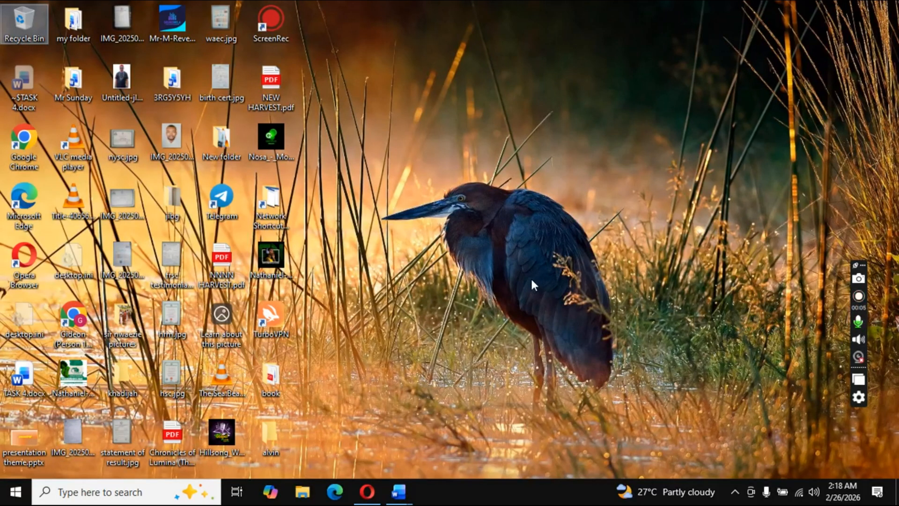
Step: Restore Document2, and select the word "going" character by character, starting from an insertion point before it
{"action": "mouse_move", "coordinate": [410, 487]}
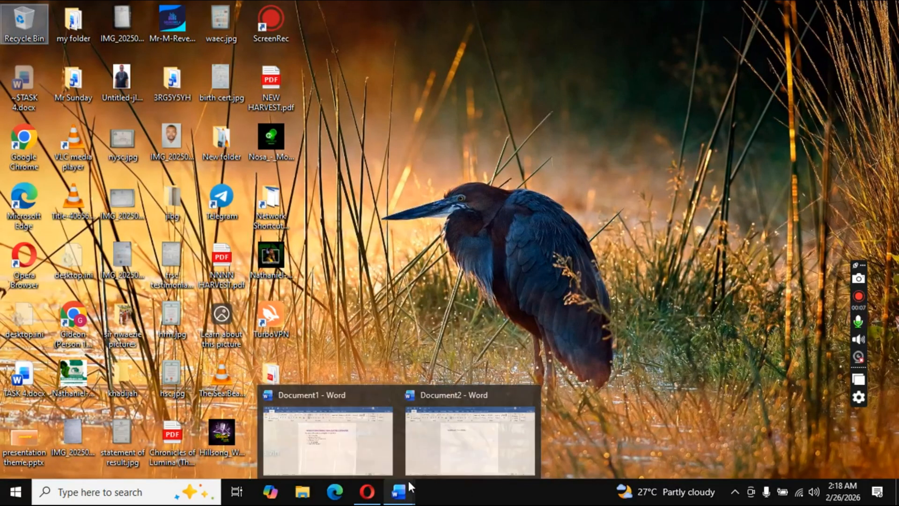
{"action": "left_click", "coordinate": [466, 421]}
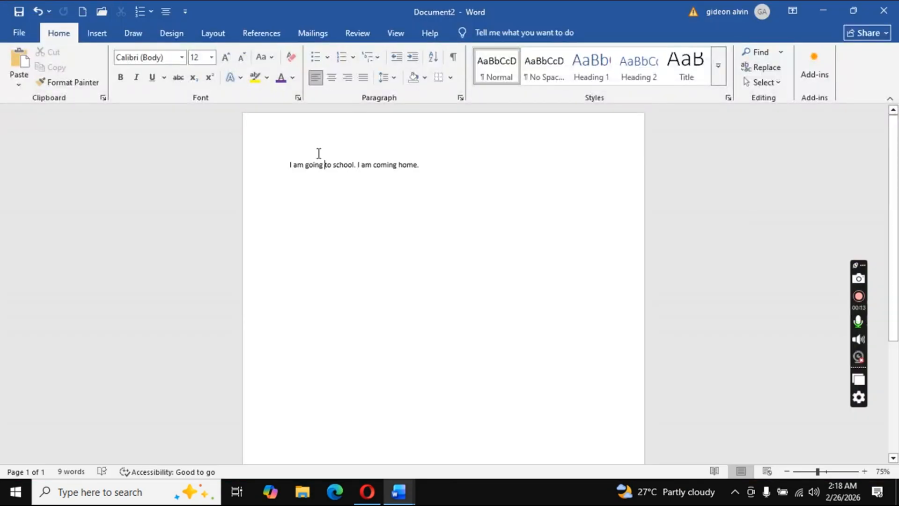
{"action": "left_click", "coordinate": [326, 165]}
{"action": "left_click", "coordinate": [306, 165]}
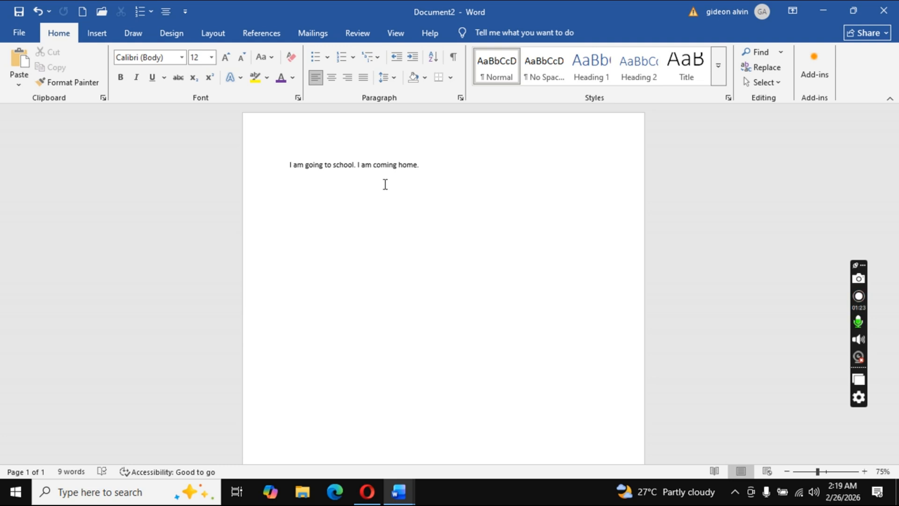
{"action": "key", "text": "shift+Right"}
{"action": "key", "text": "shift+Right"}
{"action": "key", "text": "shift+Right"}
{"action": "key", "text": "shift+Right"}
{"action": "key", "text": "shift+Right"}
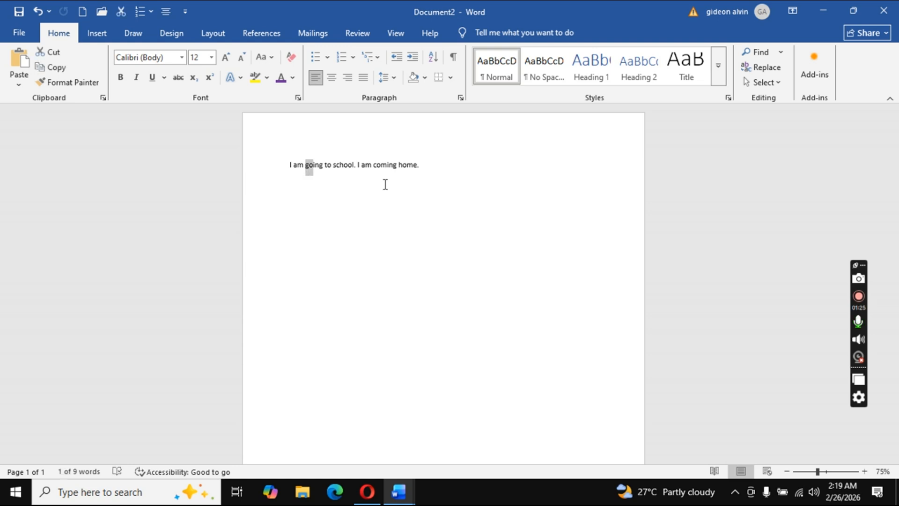
{"action": "key", "text": "shift+Right"}
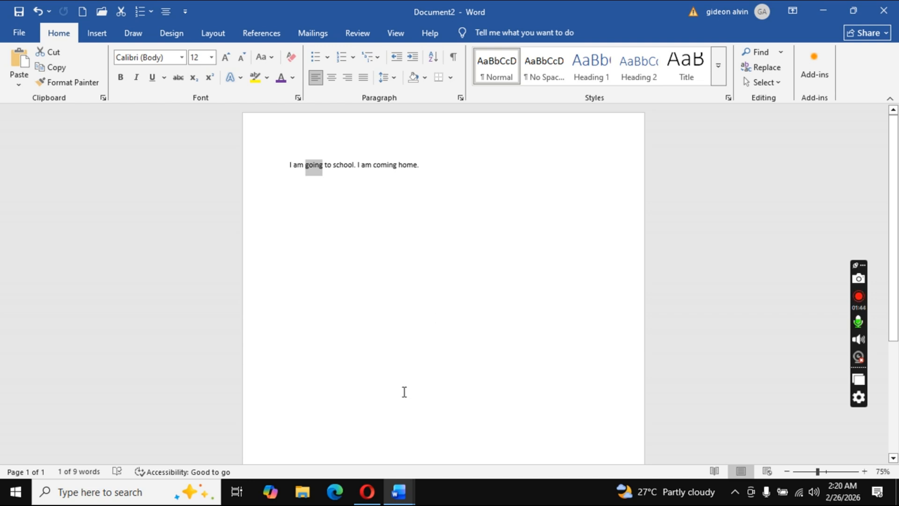
Step: View the lesson outline in Document1, and return to Document2
{"action": "mouse_move", "coordinate": [399, 492]}
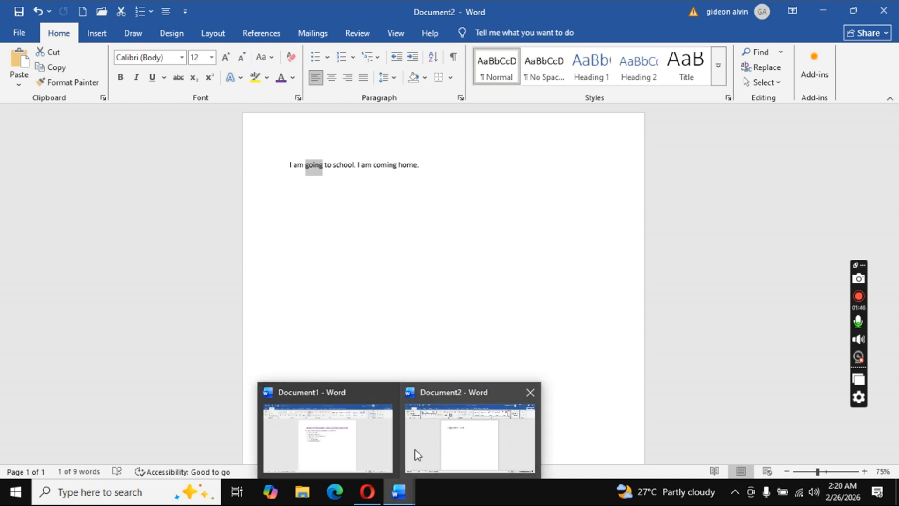
{"action": "left_click", "coordinate": [384, 445]}
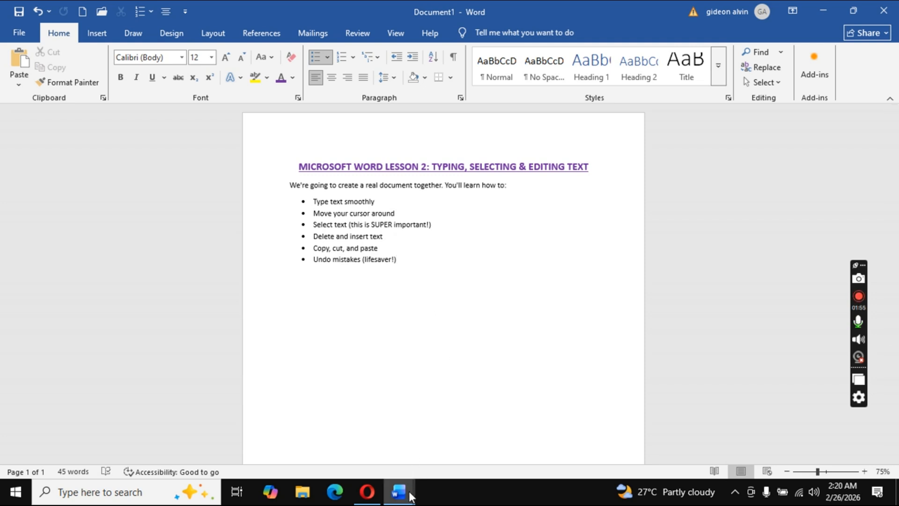
{"action": "mouse_move", "coordinate": [411, 491]}
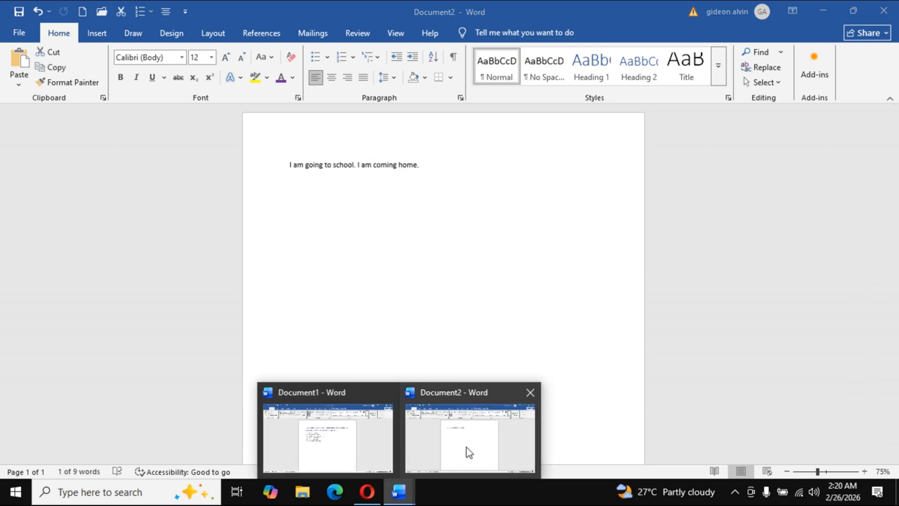
{"action": "left_click", "coordinate": [462, 460]}
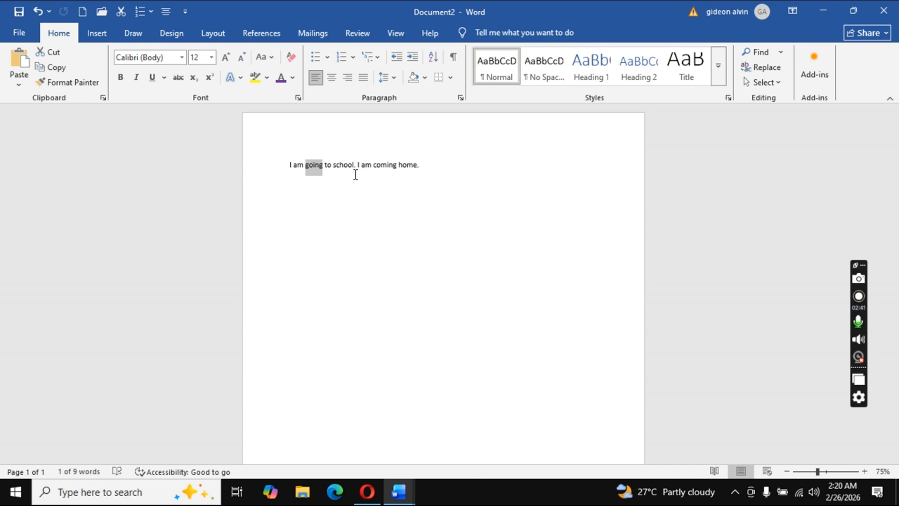
Step: Delete the selected word "going" from the first sentence and the word "coming" from the second sentence
{"action": "key", "text": "BackSpace"}
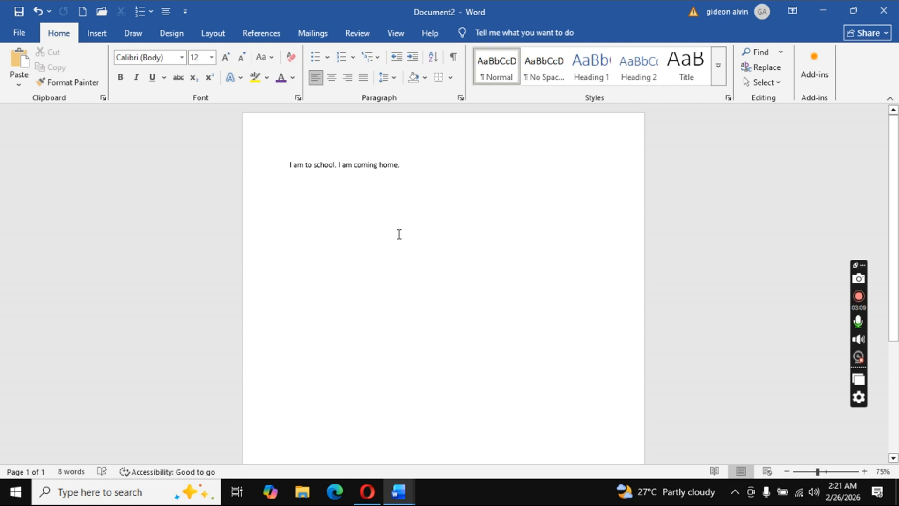
{"action": "key", "text": "BackSpace"}
{"action": "key", "text": "BackSpace"}
{"action": "key", "text": "BackSpace"}
{"action": "key", "text": "BackSpace"}
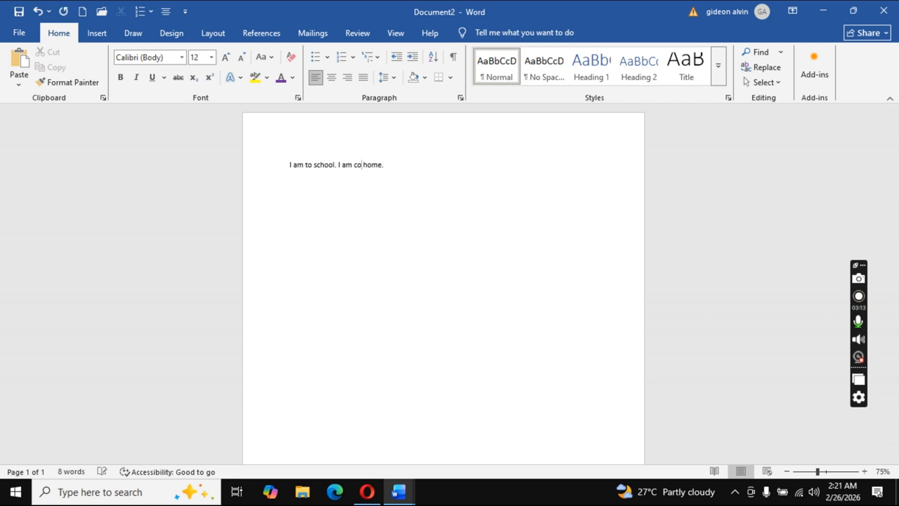
{"action": "key", "text": "BackSpace"}
{"action": "key", "text": "BackSpace"}
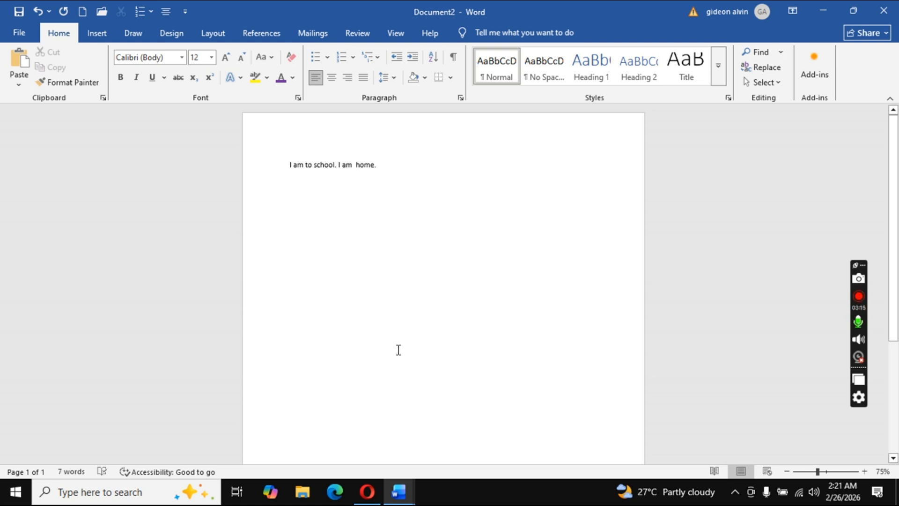
Step: Alternate twice between the lesson outline in Document1 and the practice text, ending in Document2
{"action": "mouse_move", "coordinate": [406, 497]}
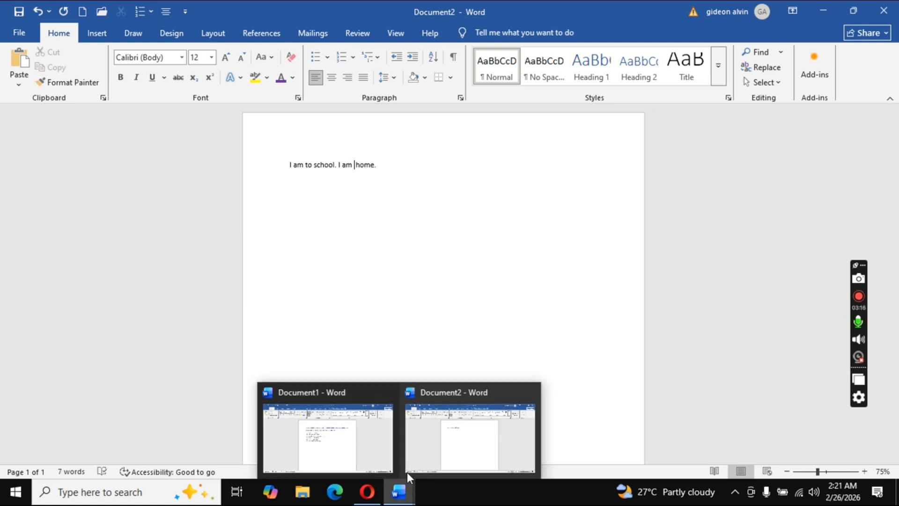
{"action": "left_click", "coordinate": [339, 454]}
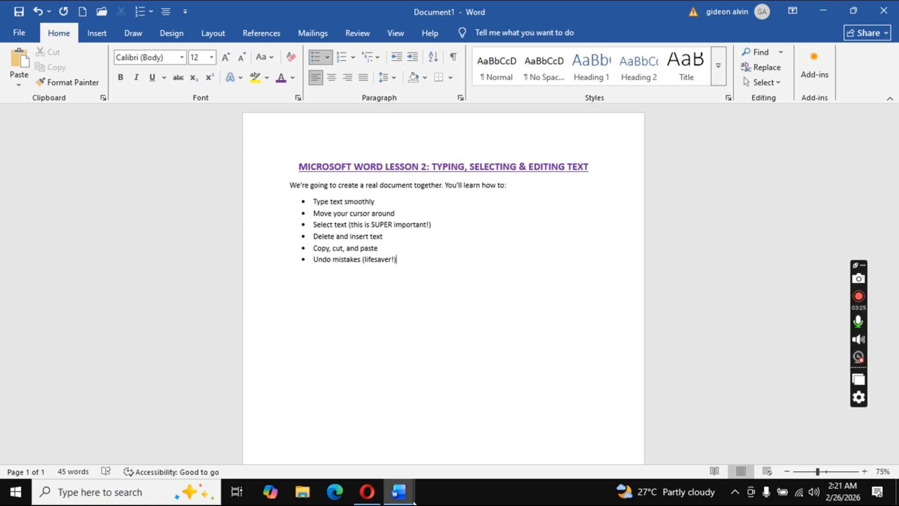
{"action": "mouse_move", "coordinate": [411, 500]}
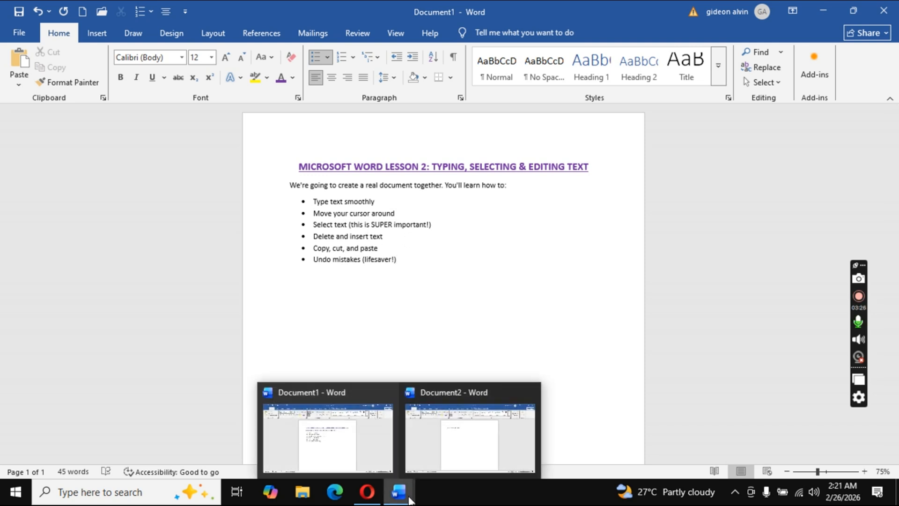
{"action": "left_click", "coordinate": [468, 445]}
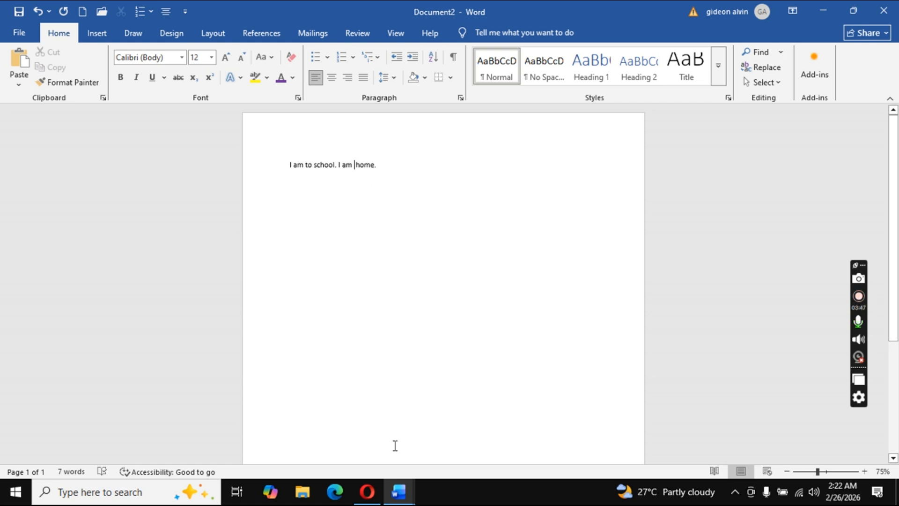
{"action": "mouse_move", "coordinate": [406, 496]}
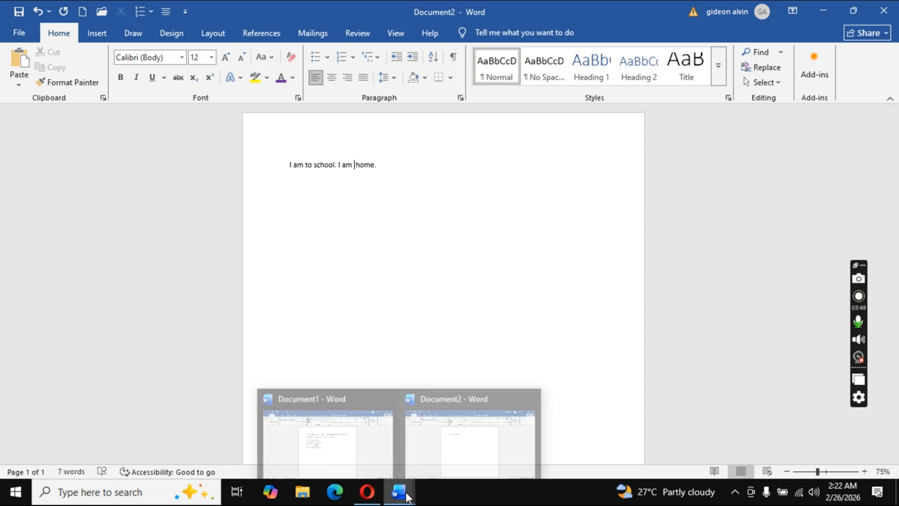
{"action": "left_click", "coordinate": [332, 456]}
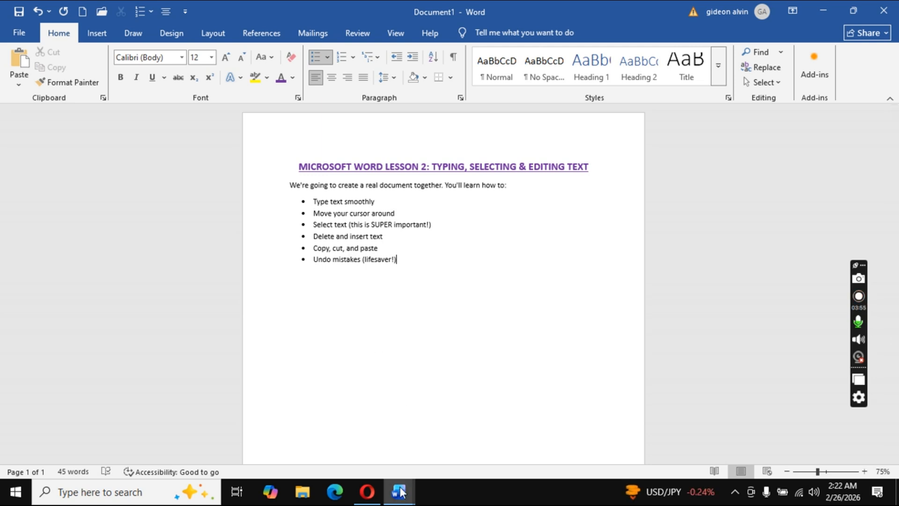
{"action": "mouse_move", "coordinate": [401, 492]}
{"action": "left_click", "coordinate": [445, 434]}
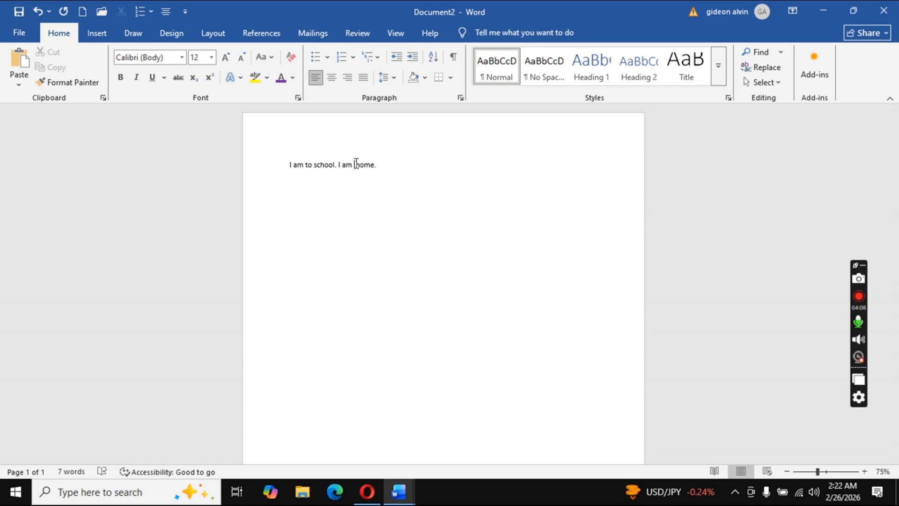
Step: Select the word "home" in the second sentence and copy it
{"action": "left_click_drag", "start_coordinate": [356, 164], "coordinate": [373, 165]}
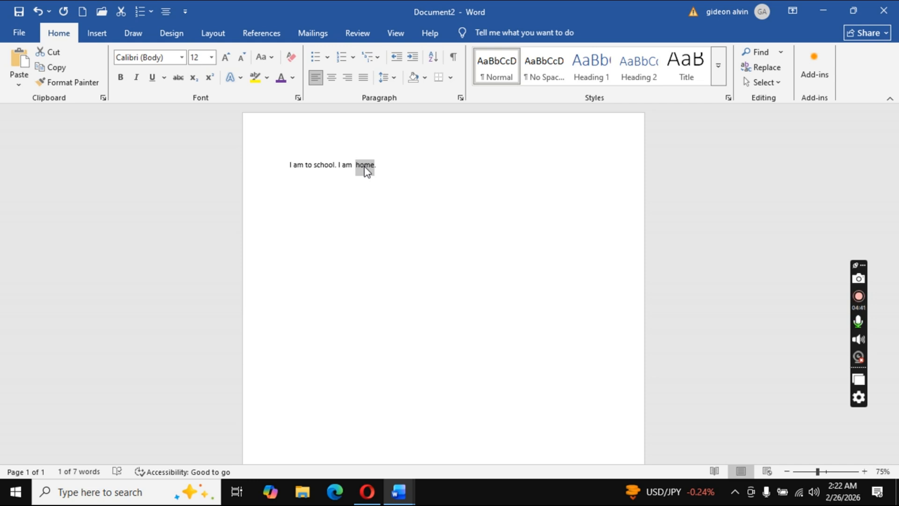
{"action": "right_click", "coordinate": [364, 167]}
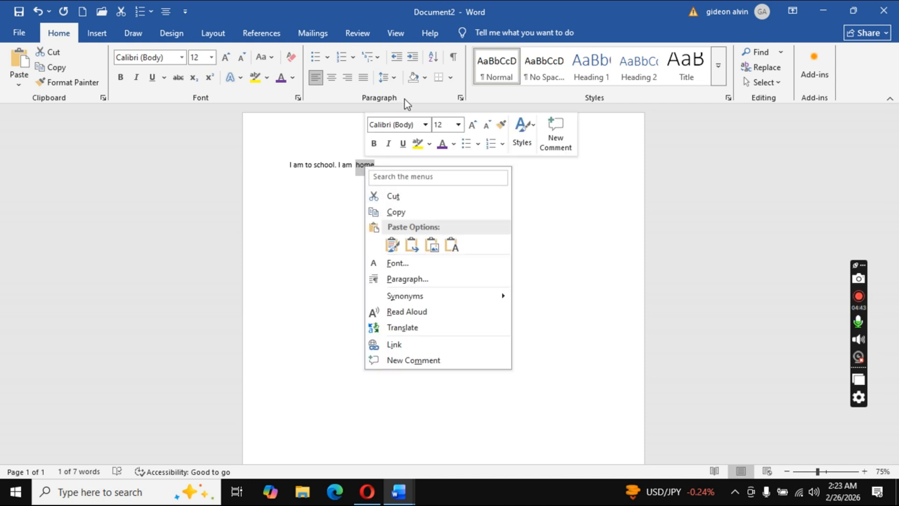
{"action": "left_click", "coordinate": [414, 212]}
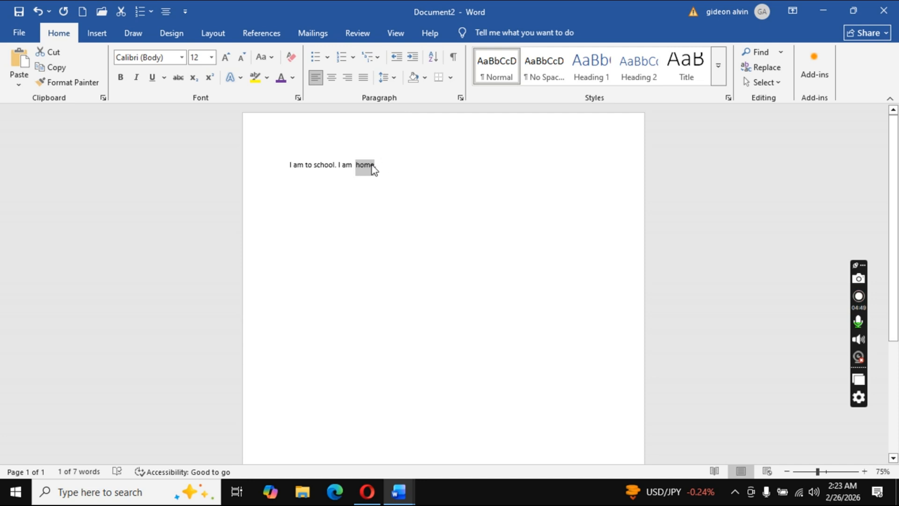
Step: Preview the lesson outline in Document1, and go back to Document2
{"action": "mouse_move", "coordinate": [405, 490]}
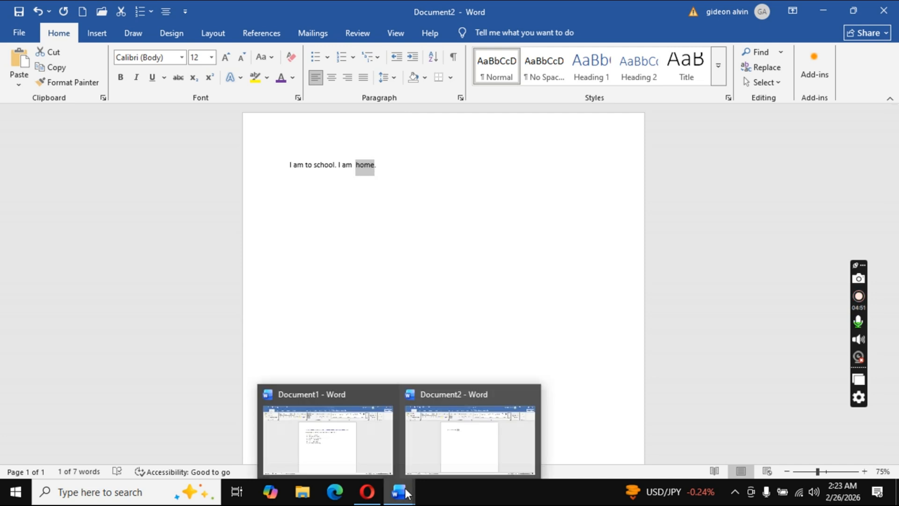
{"action": "mouse_move", "coordinate": [369, 450]}
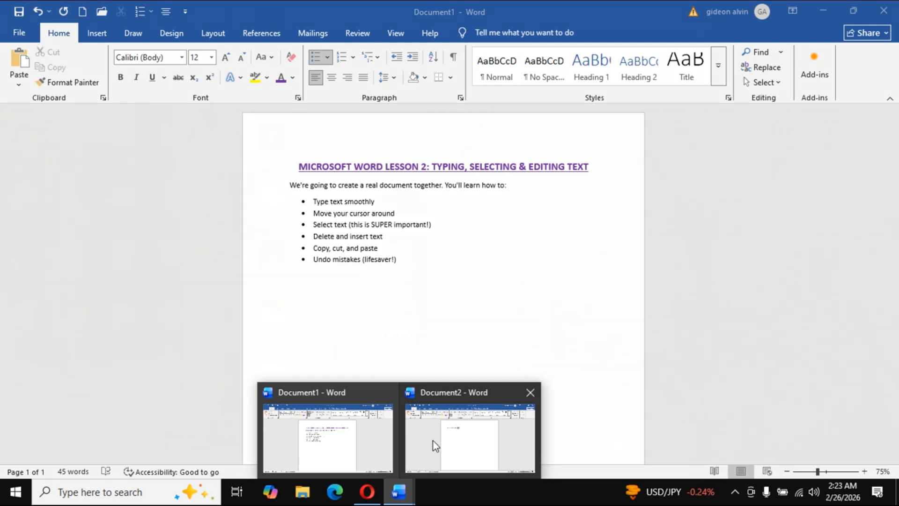
{"action": "left_click", "coordinate": [449, 440]}
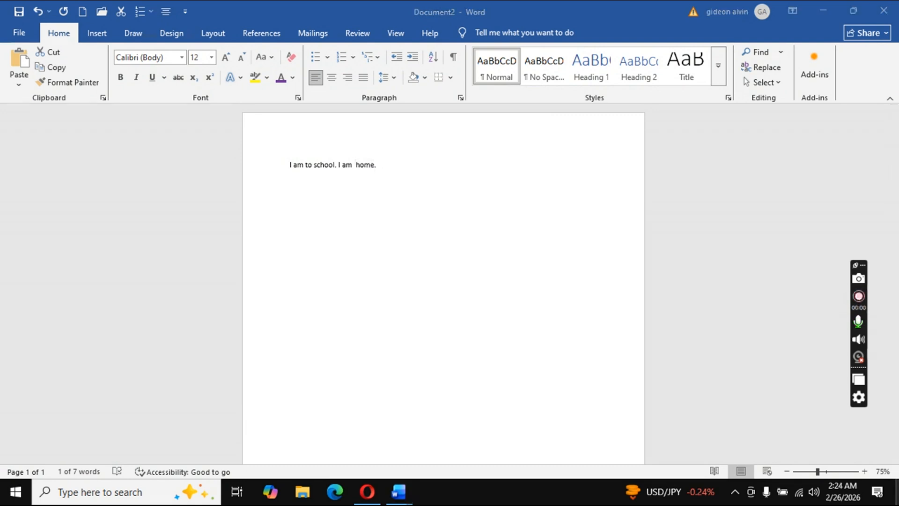
Step: Select and delete the word "home" in the second sentence, and switch to the lesson outline in Document1
{"action": "double_click", "coordinate": [358, 164]}
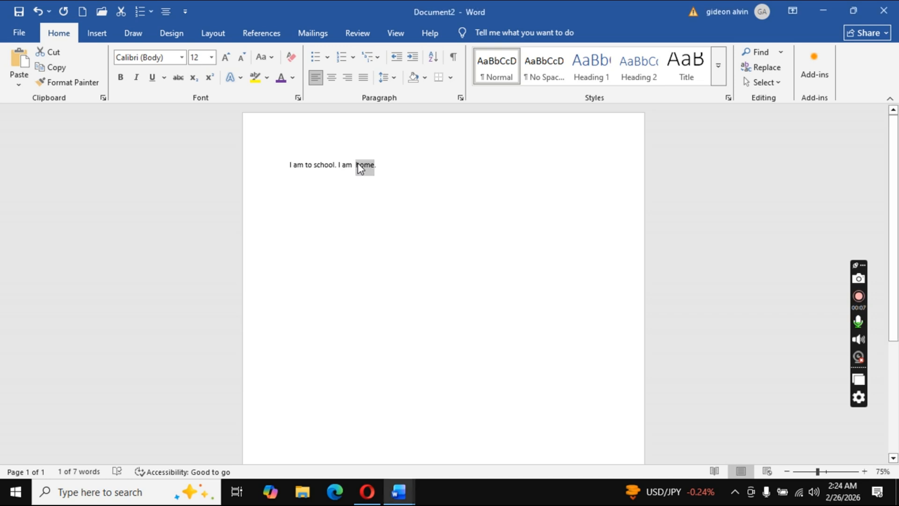
{"action": "left_click", "coordinate": [357, 163]}
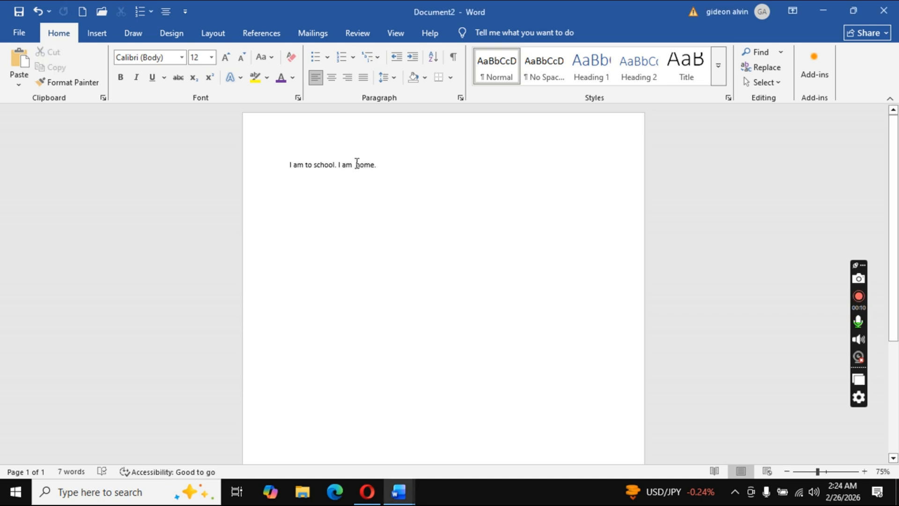
{"action": "left_click_drag", "start_coordinate": [357, 164], "coordinate": [374, 165]}
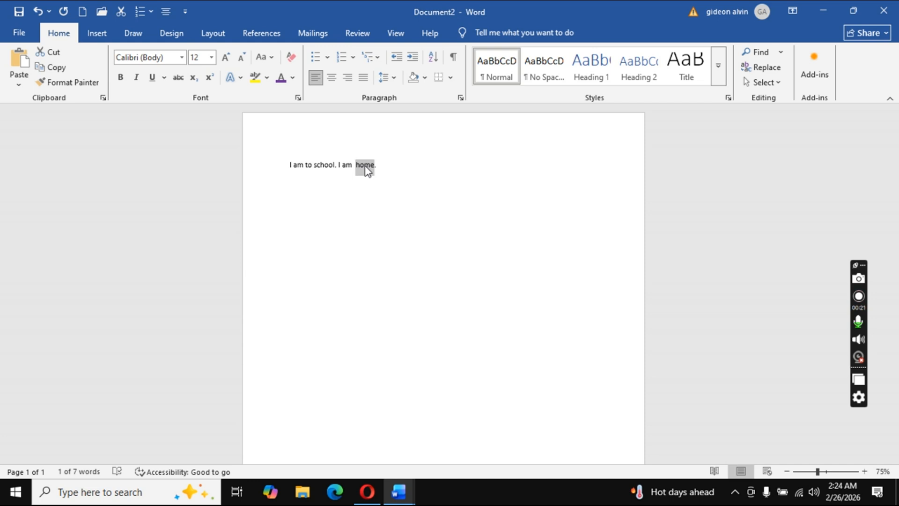
{"action": "key", "text": "BackSpace"}
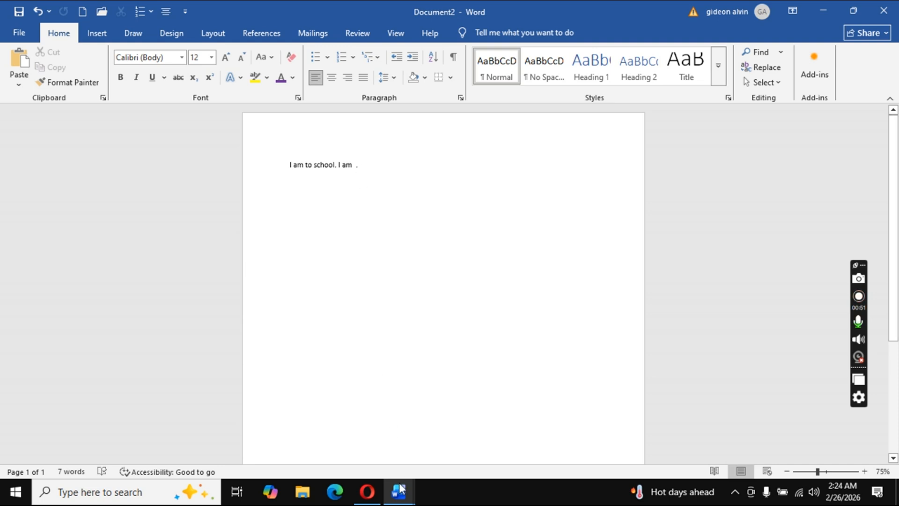
{"action": "mouse_move", "coordinate": [403, 494]}
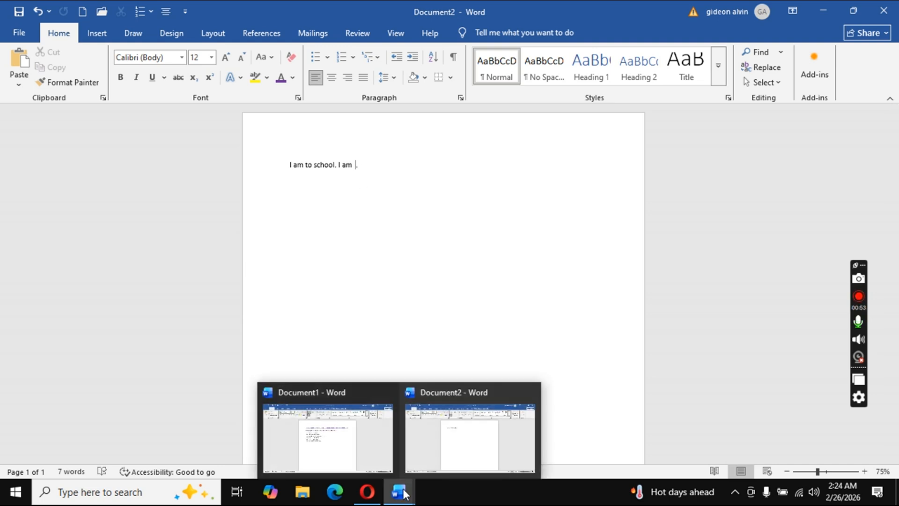
{"action": "left_click", "coordinate": [348, 448]}
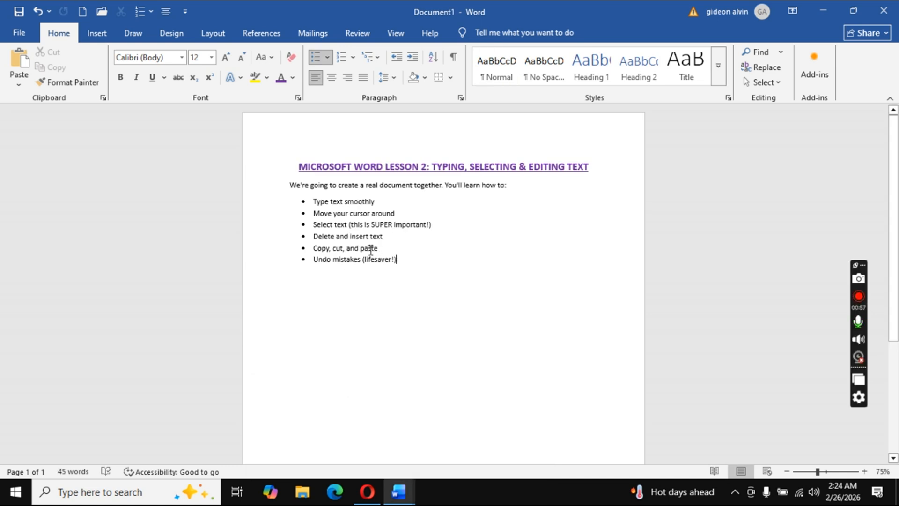
Step: Return to Document2, start a new line below the practice text, and paste the copied word "home" there
{"action": "mouse_move", "coordinate": [406, 488]}
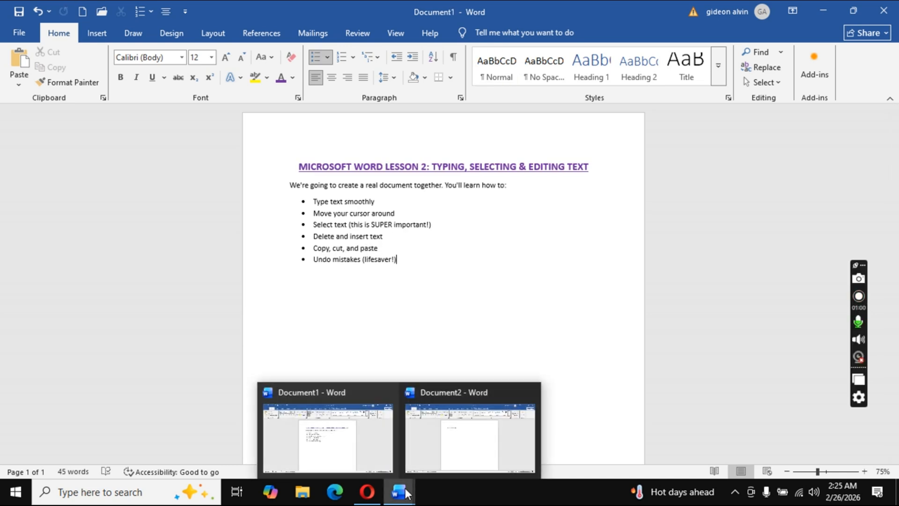
{"action": "left_click", "coordinate": [458, 444]}
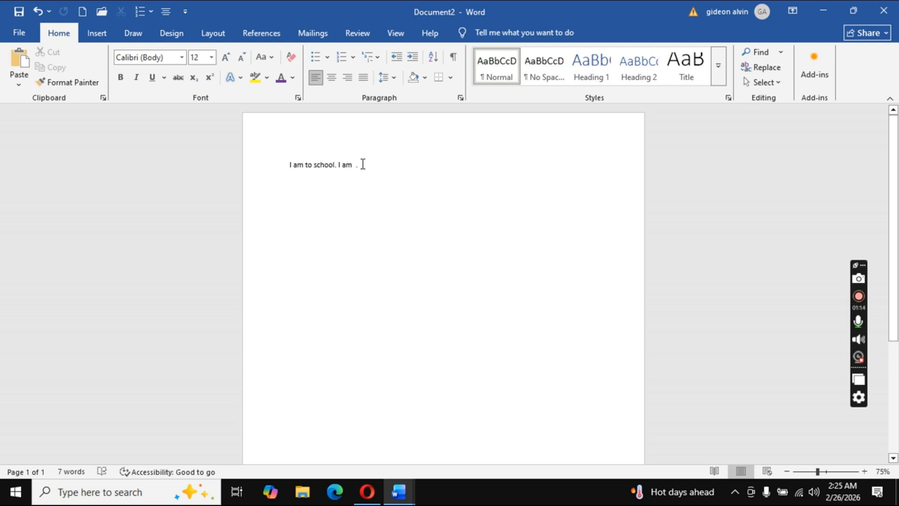
{"action": "key", "text": "Return"}
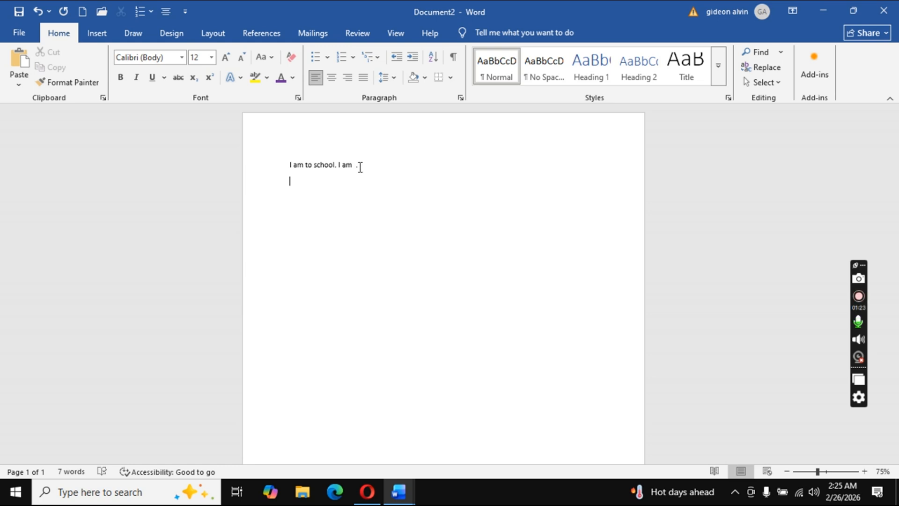
{"action": "key", "text": "ctrl+p"}
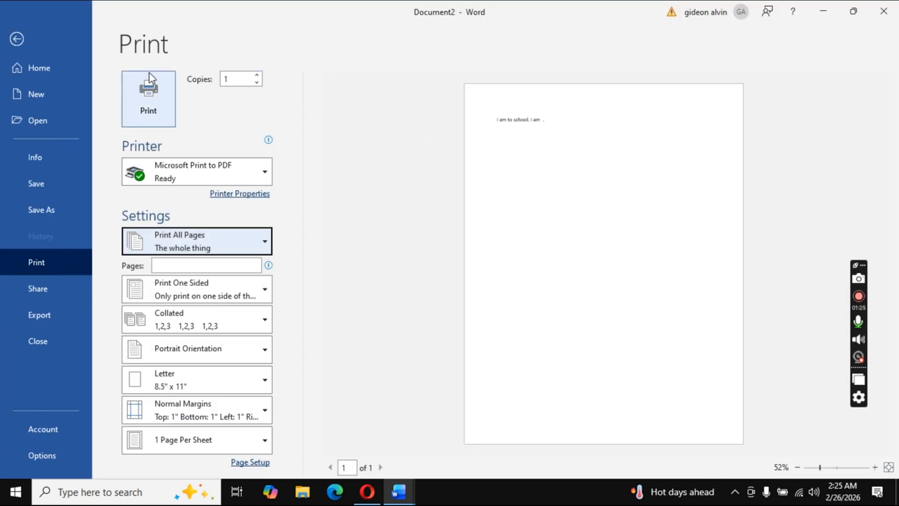
{"action": "left_click", "coordinate": [17, 40]}
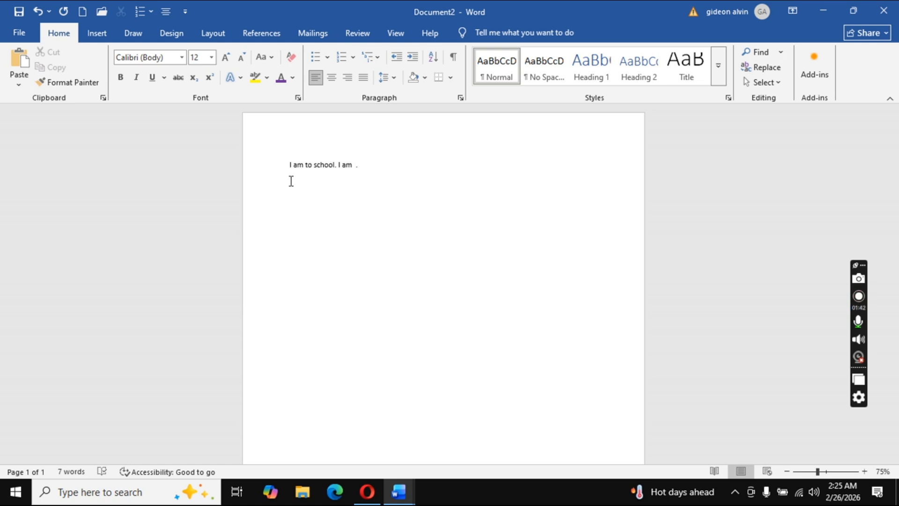
{"action": "key", "text": "ctrl+v"}
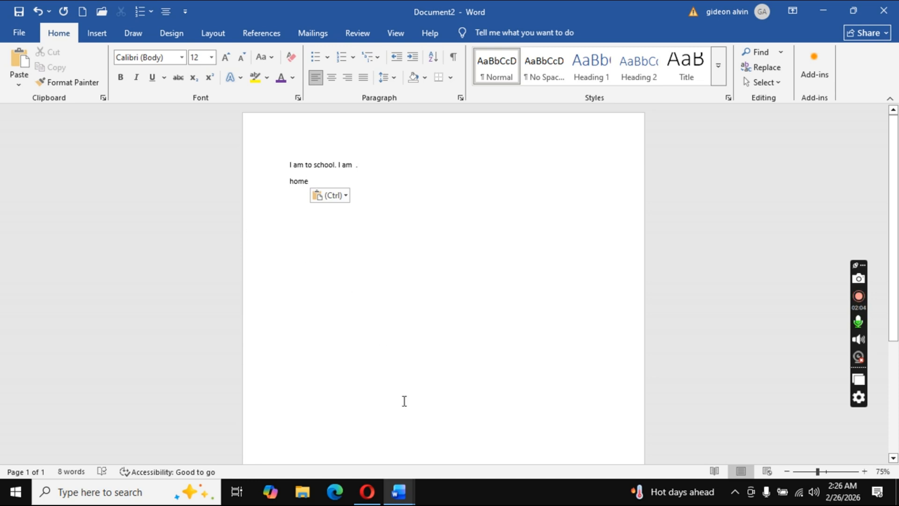
Step: Check the lesson outline in Document1, and go back to the practice text in Document2
{"action": "mouse_move", "coordinate": [398, 492]}
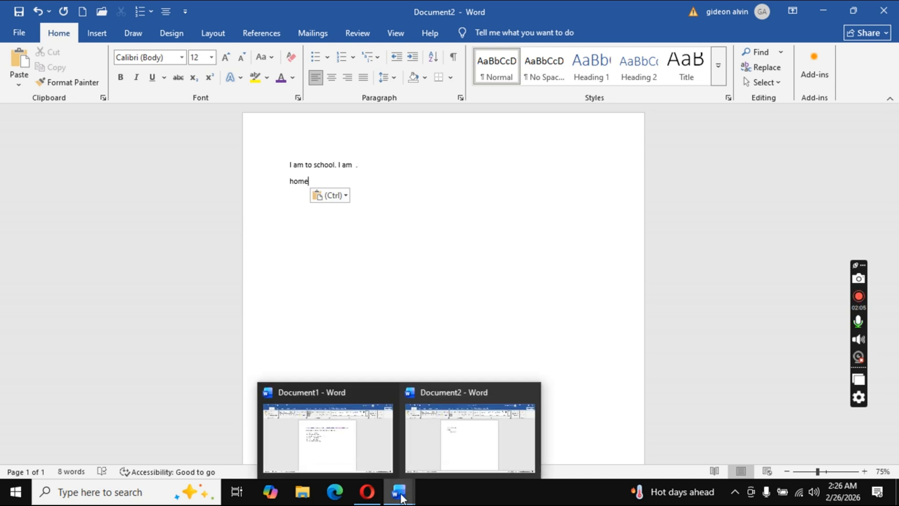
{"action": "left_click", "coordinate": [341, 434]}
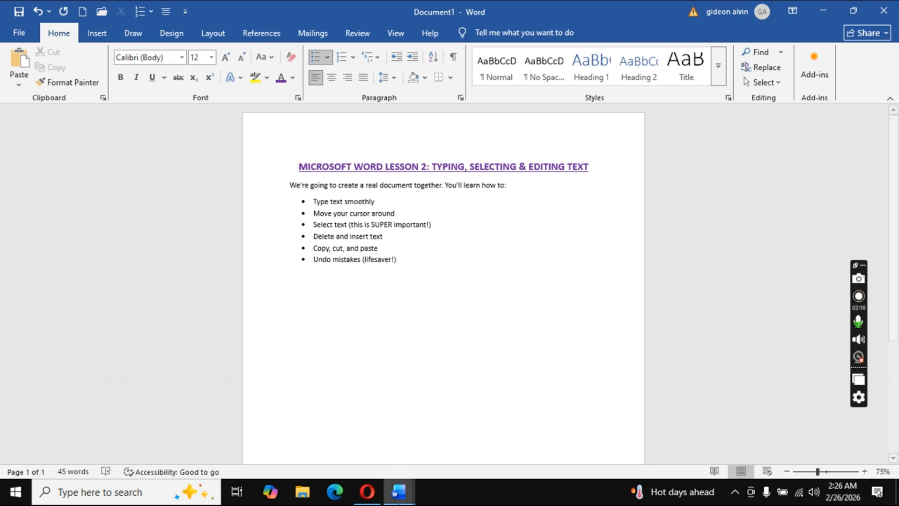
{"action": "left_click", "coordinate": [398, 492]}
{"action": "left_click", "coordinate": [449, 462]}
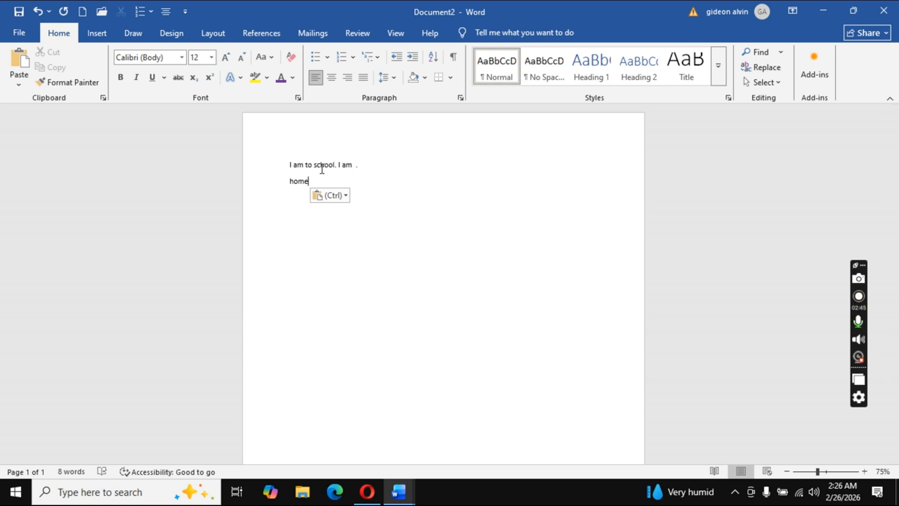
Step: Undo the recent edits one after another until the deleted words "home", "coming" and "going" are back in the practice text
{"action": "key", "text": "ctrl+z"}
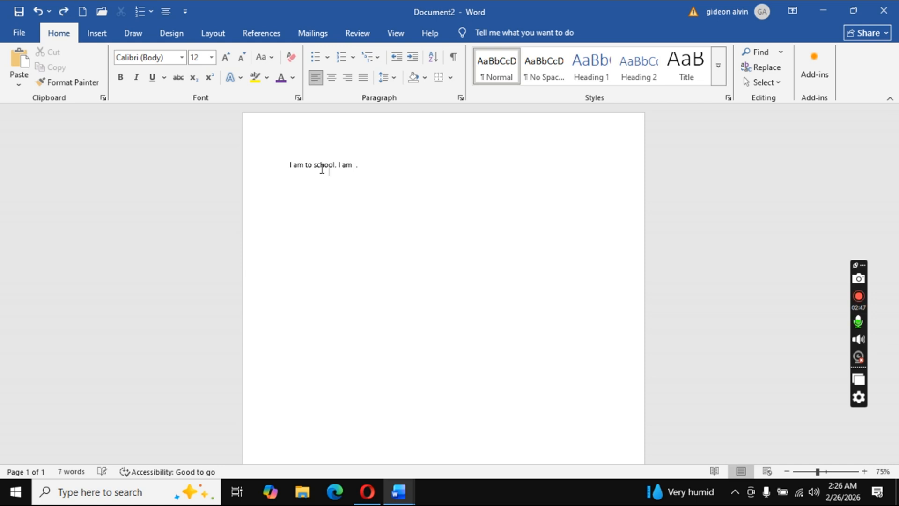
{"action": "key", "text": "ctrl+z"}
{"action": "key", "text": "Left"}
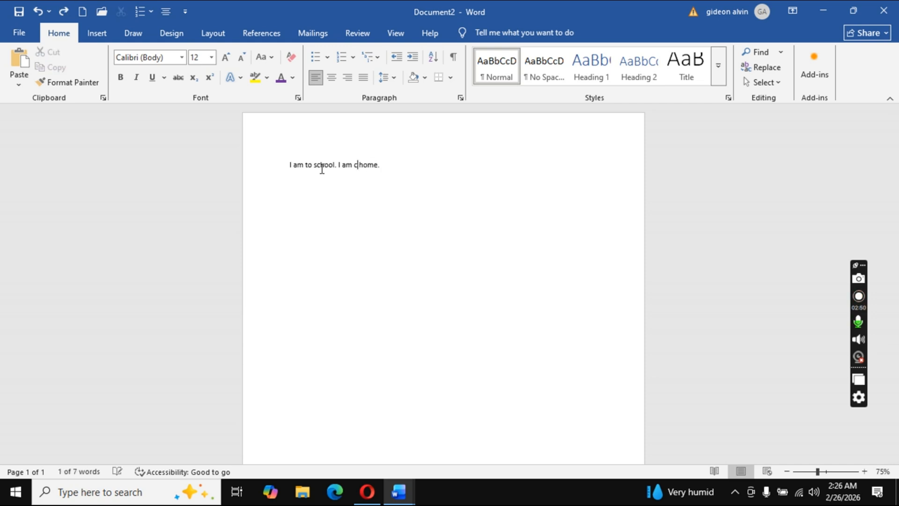
{"action": "type", "text": "co "}
{"action": "type", "text": "min"}
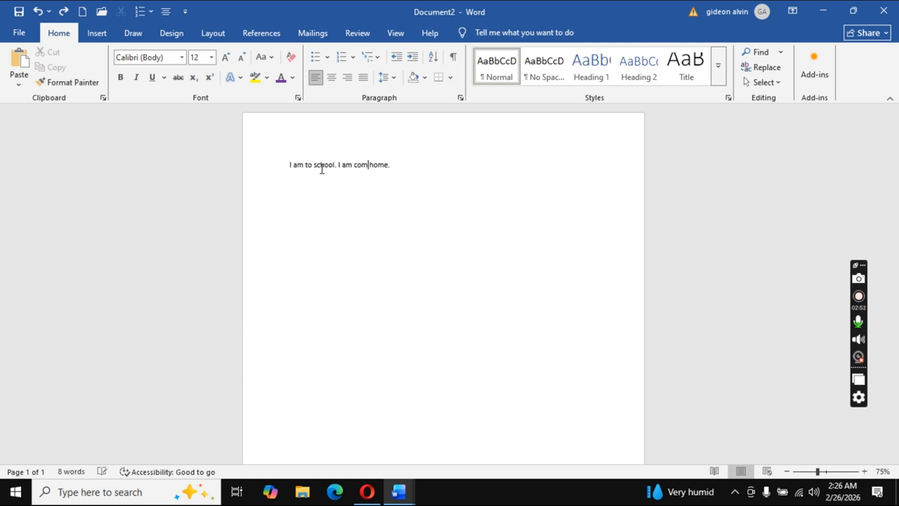
{"action": "type", "text": "g"}
{"action": "key", "text": "ctrl+z"}
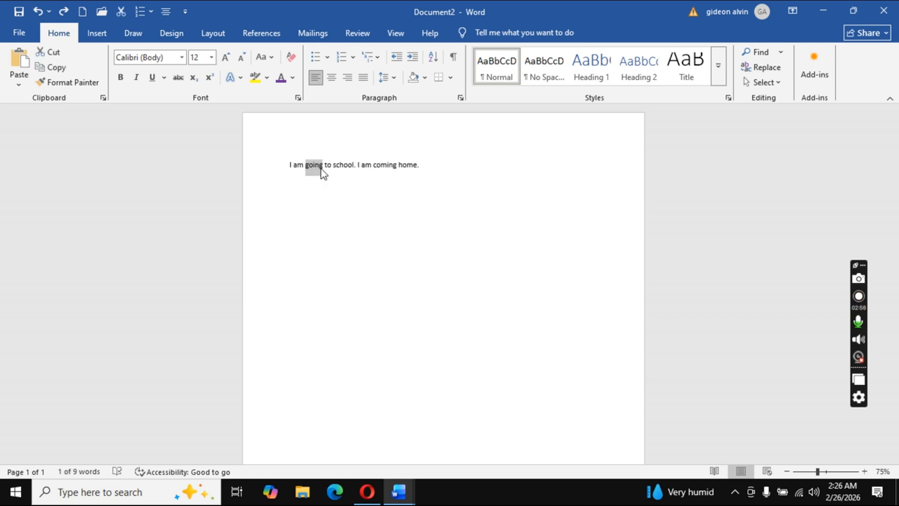
Step: Start a new line below the practice text, and view the paste options there without pasting anything
{"action": "left_click", "coordinate": [408, 164]}
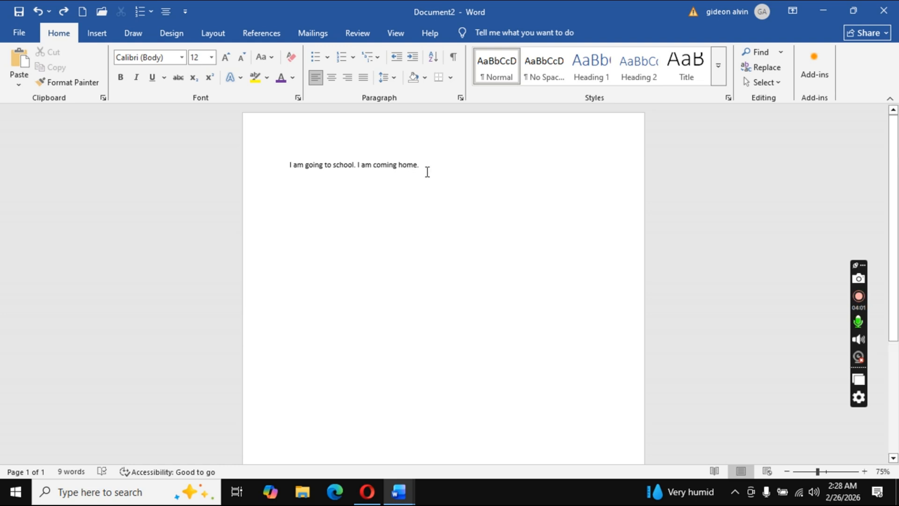
{"action": "right_click", "coordinate": [294, 186]}
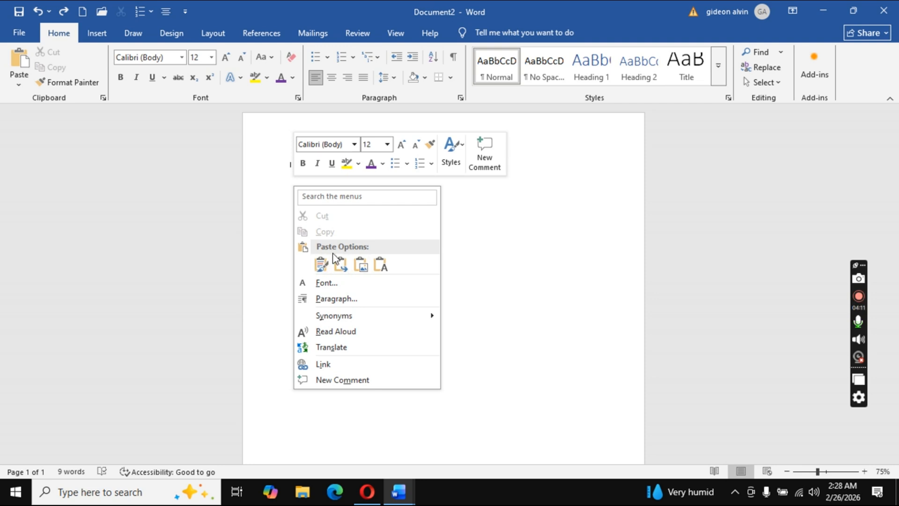
{"action": "left_click", "coordinate": [524, 212]}
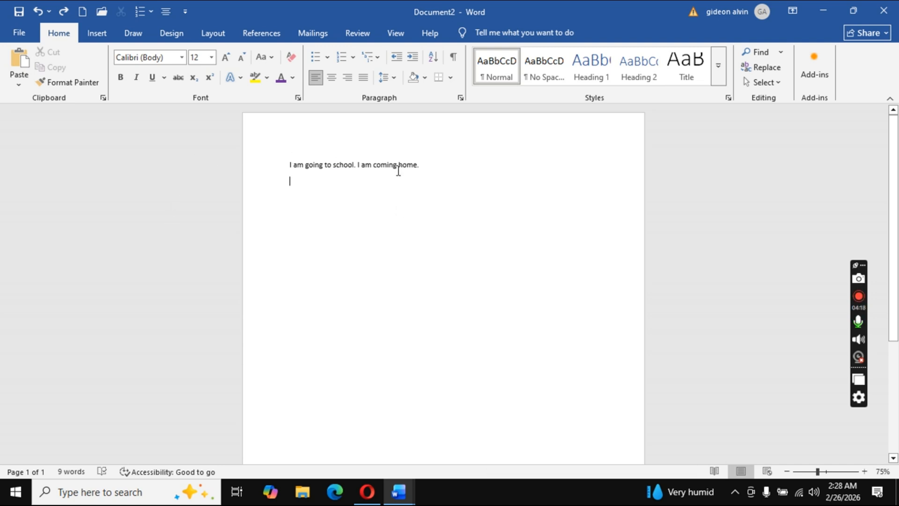
{"action": "left_click", "coordinate": [412, 487]}
{"action": "left_click", "coordinate": [452, 265]}
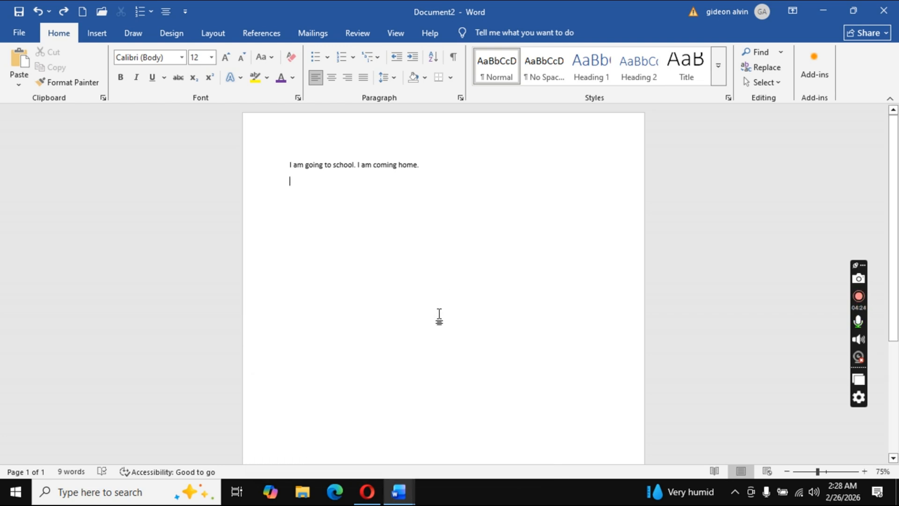